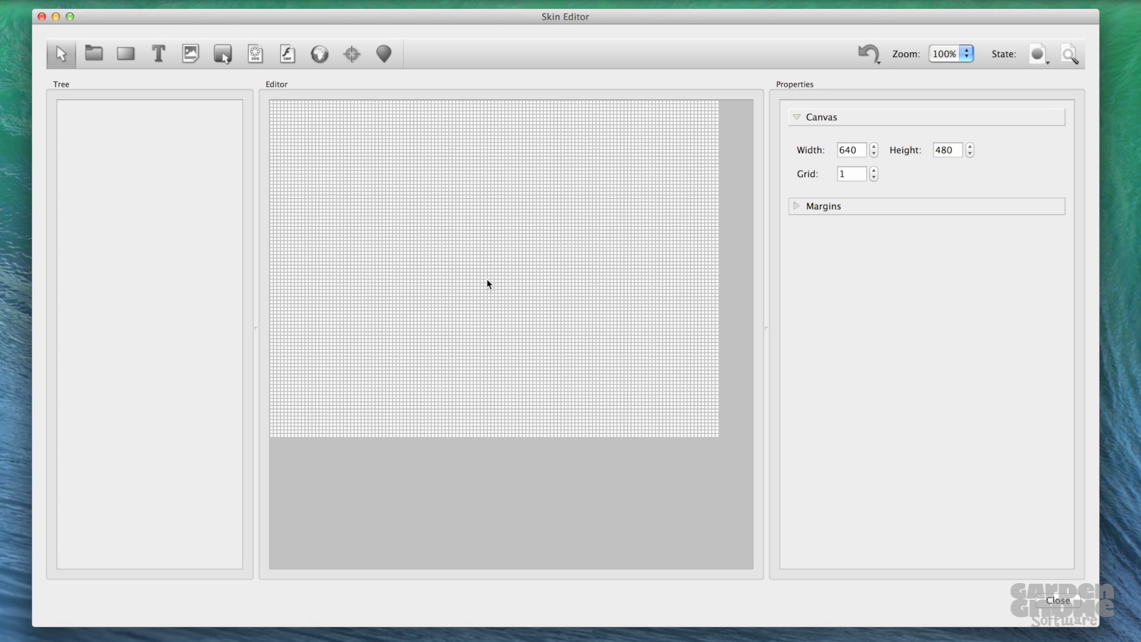
Step: Add four buttons from down, left, right and up up.png in the custom controller folder
left_click(222, 55)
left_click(391, 260)
left_click(752, 191)
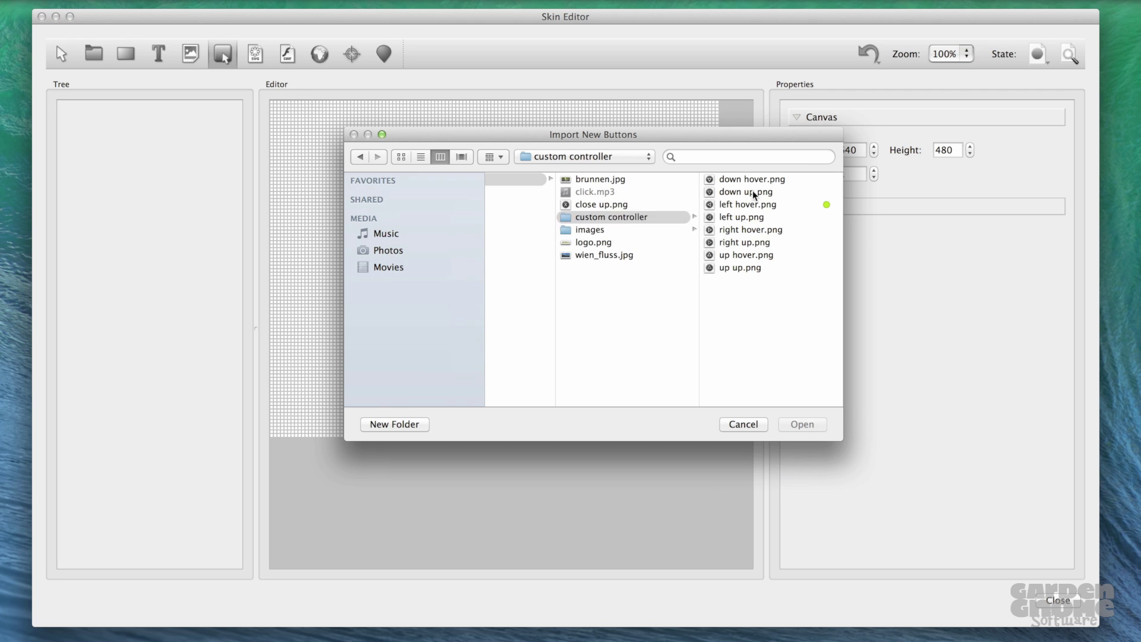
left_click(621, 215, "super")
left_click(619, 240, "super")
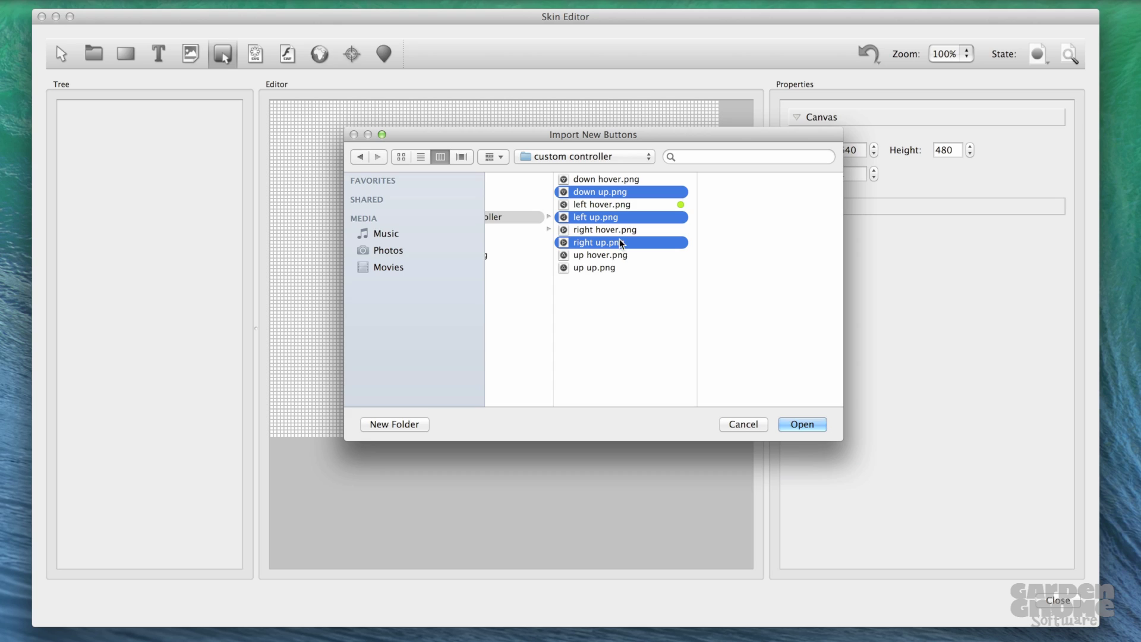
left_click(619, 269, "super")
left_click(793, 421)
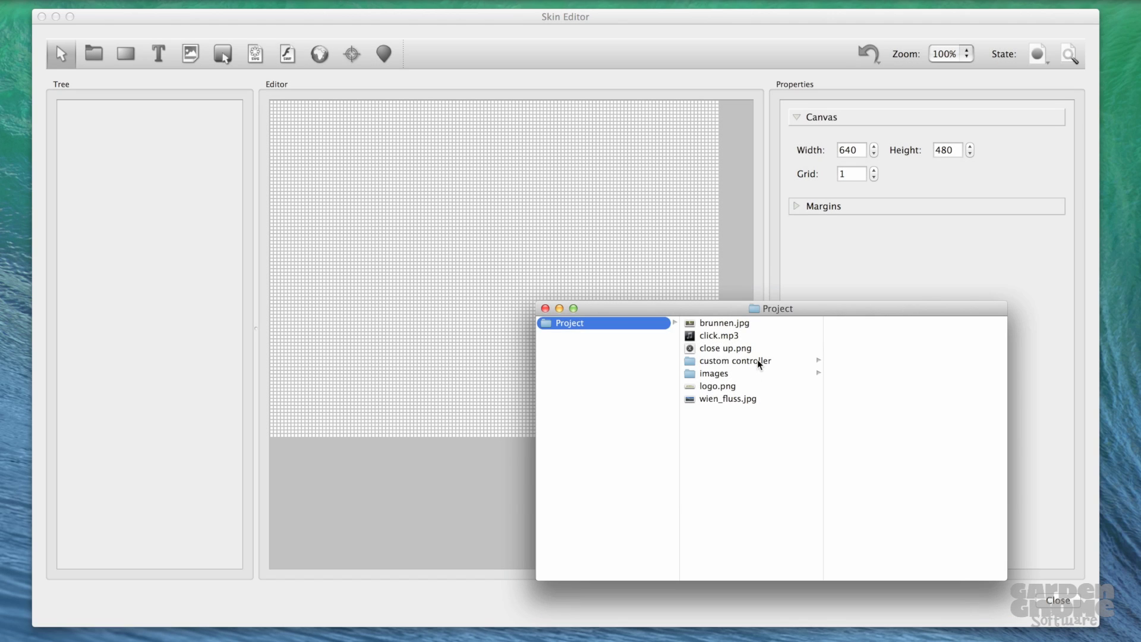
Step: Drag down, left, right and up up.png from the custom controller folder onto the skin canvas
left_click(759, 363)
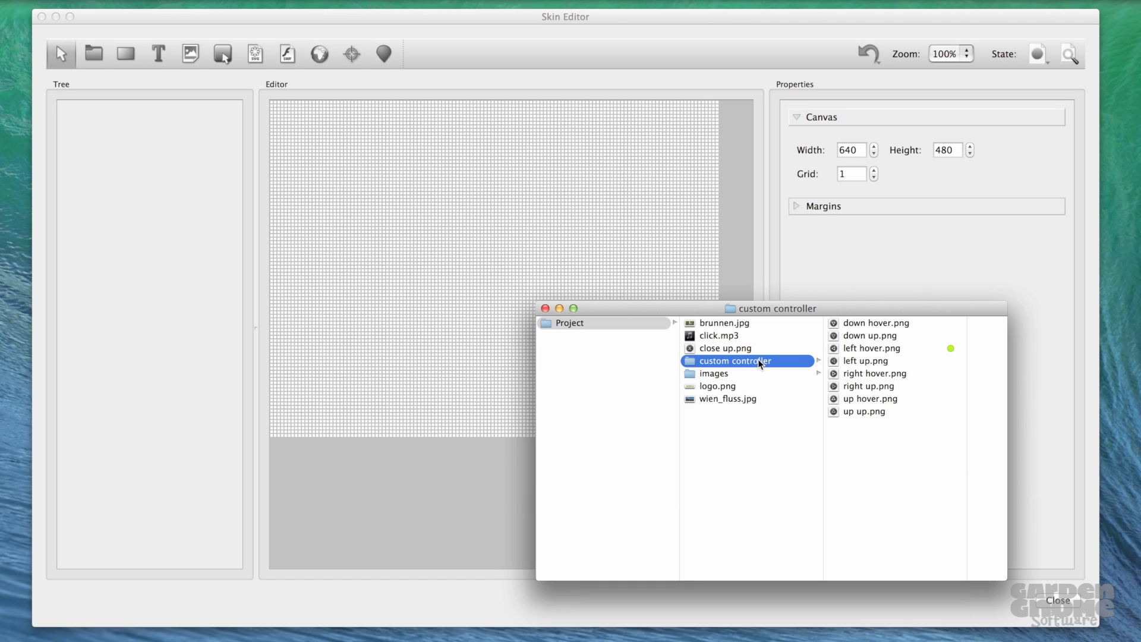
left_click(871, 336)
left_click(790, 363, "super")
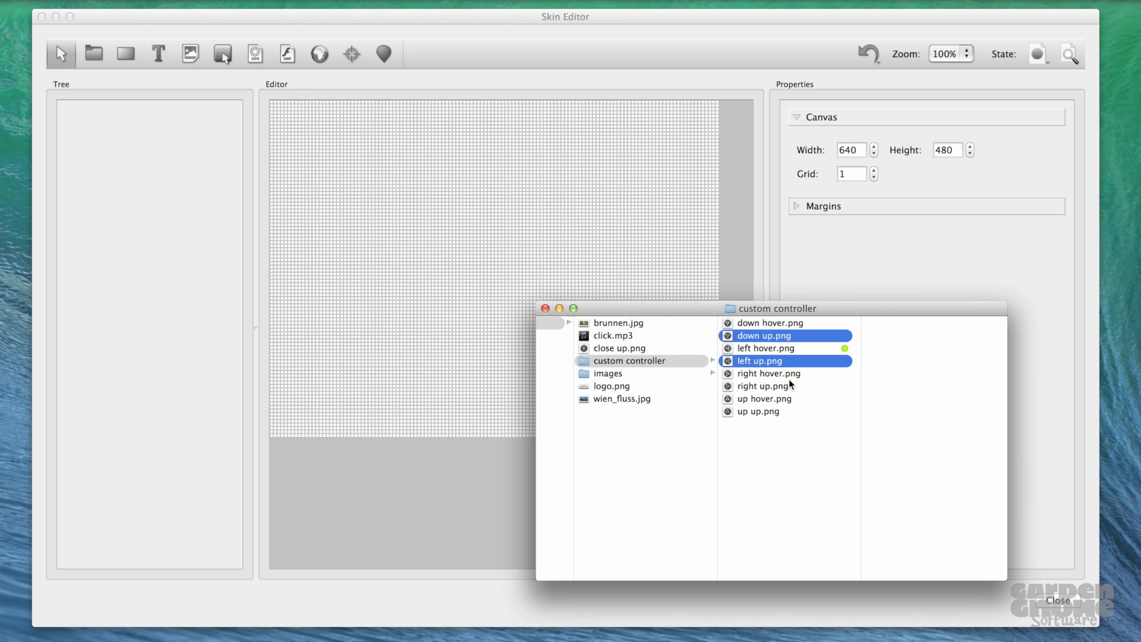
left_click(776, 387, "super")
left_click(768, 413, "super")
left_click_drag(768, 413, 416, 243)
Step: Close the Finder window and use Convert to Button on the four selected arrow images
left_click(545, 308)
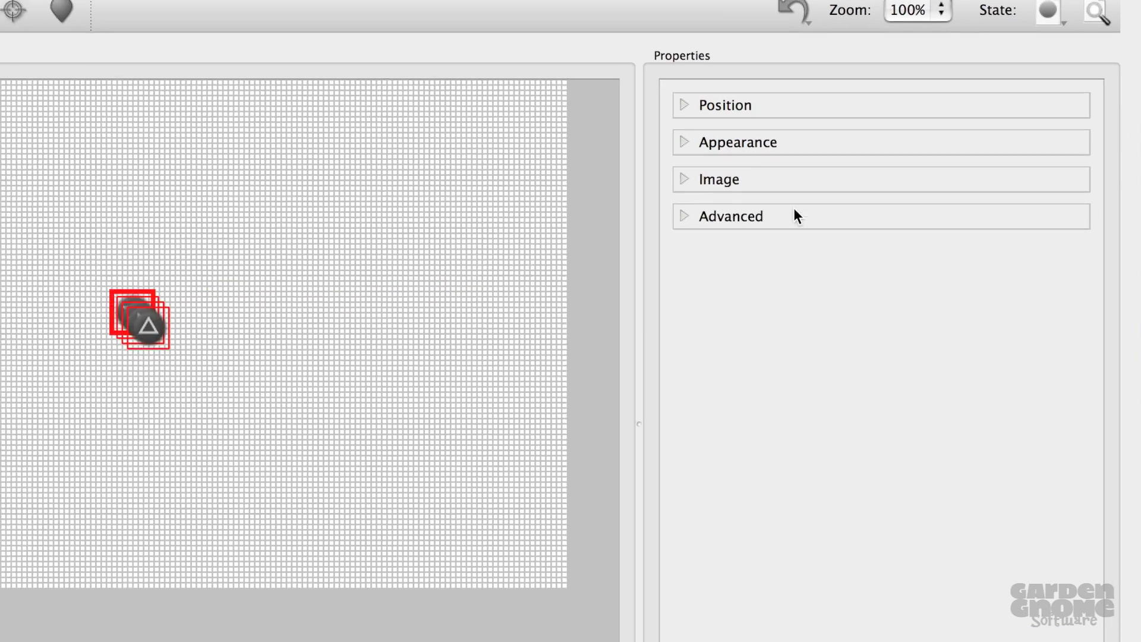
left_click(864, 165)
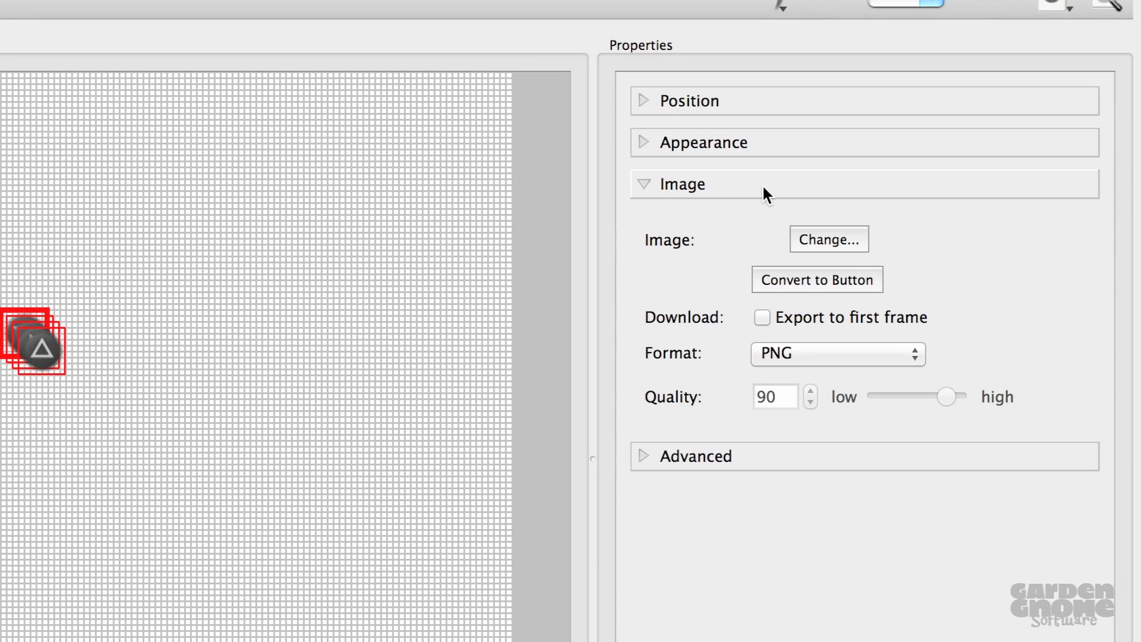
left_click(830, 286)
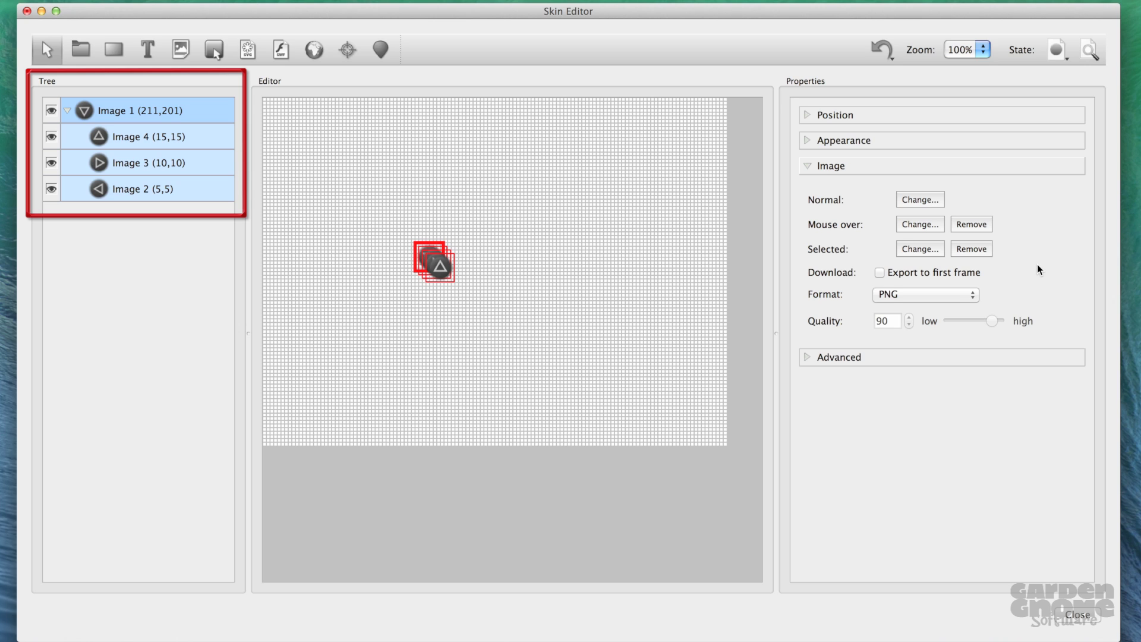
Step: Move Images 2–4 out from under Image 1 to the top level and spread the buttons apart
left_click(194, 141)
left_click(179, 189, "shift")
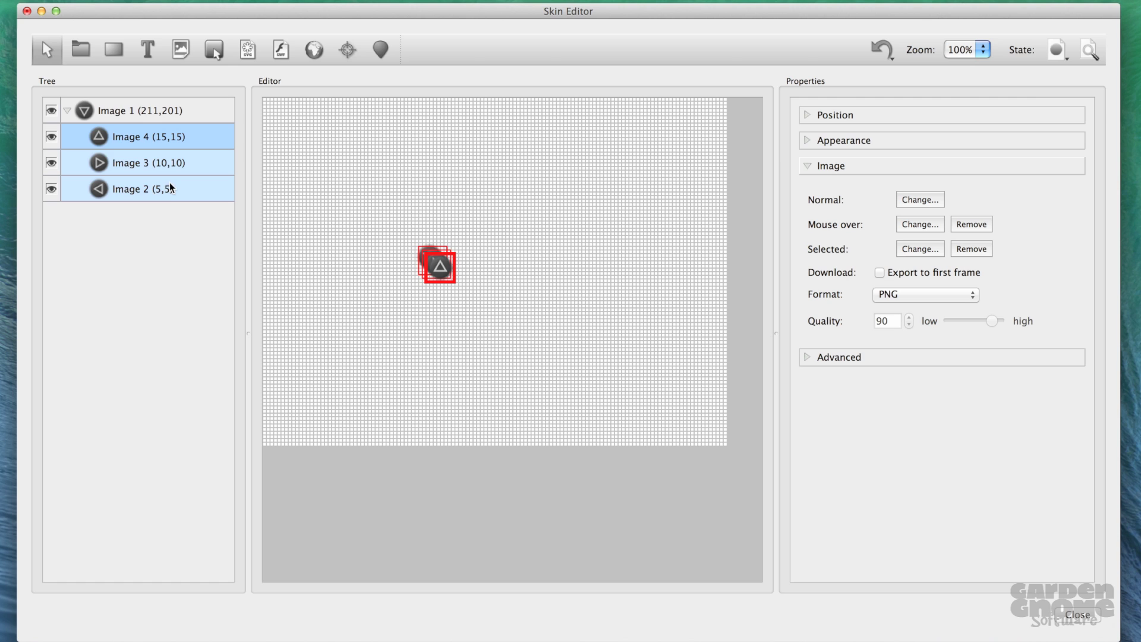
left_click_drag(103, 141, 136, 103)
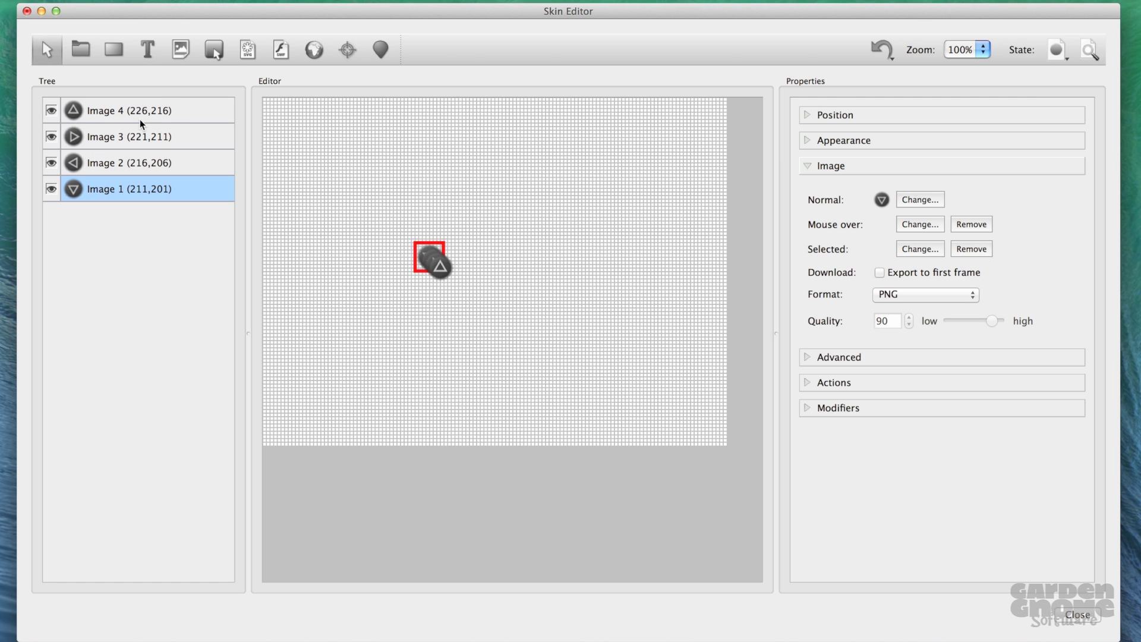
left_click(140, 118)
mouse_move(440, 267)
left_mouse_down()
mouse_move(496, 271)
mouse_move(376, 261)
mouse_move(536, 270)
mouse_move(419, 272)
mouse_move(442, 249)
left_mouse_up()
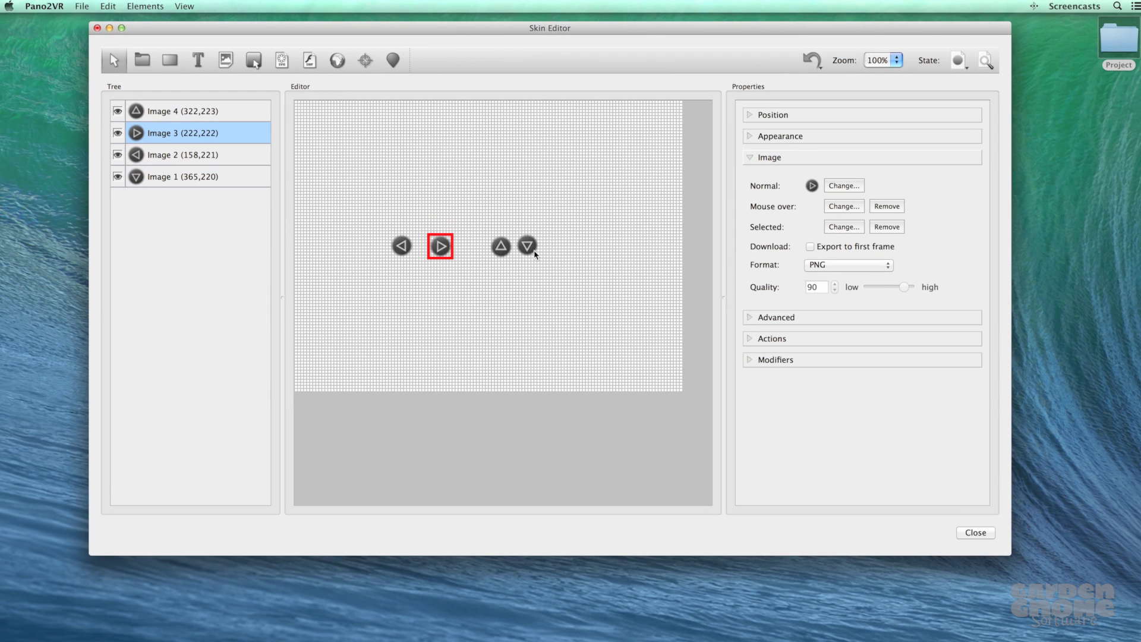
Step: Detach the Tree View and the Properties View into their own floating windows
left_click(185, 5)
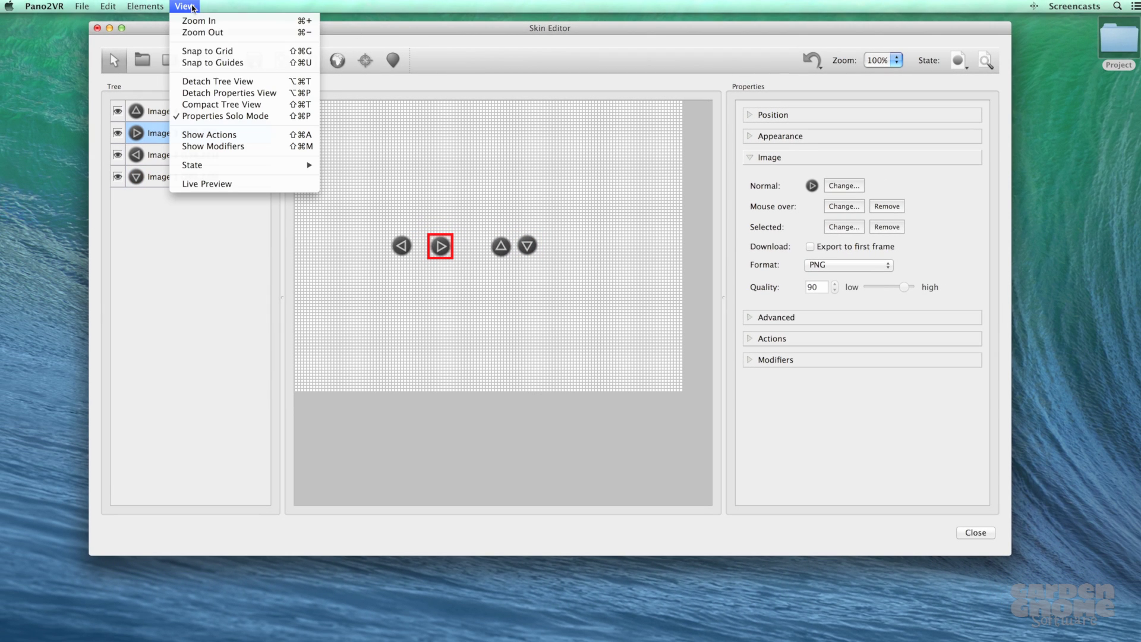
left_click(215, 81)
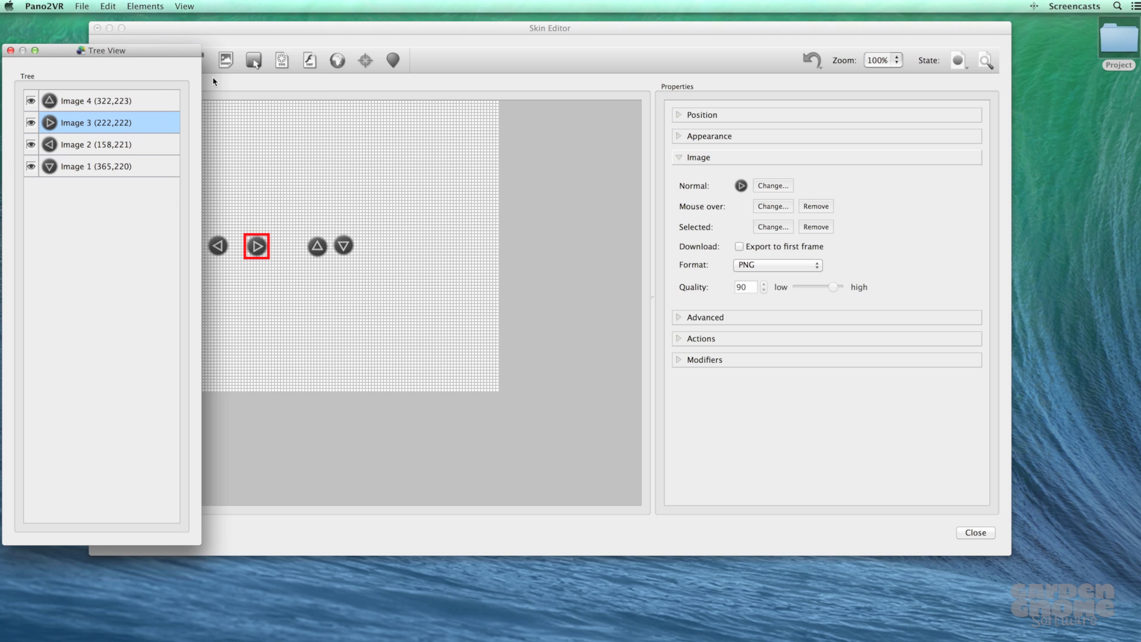
left_click(186, 6)
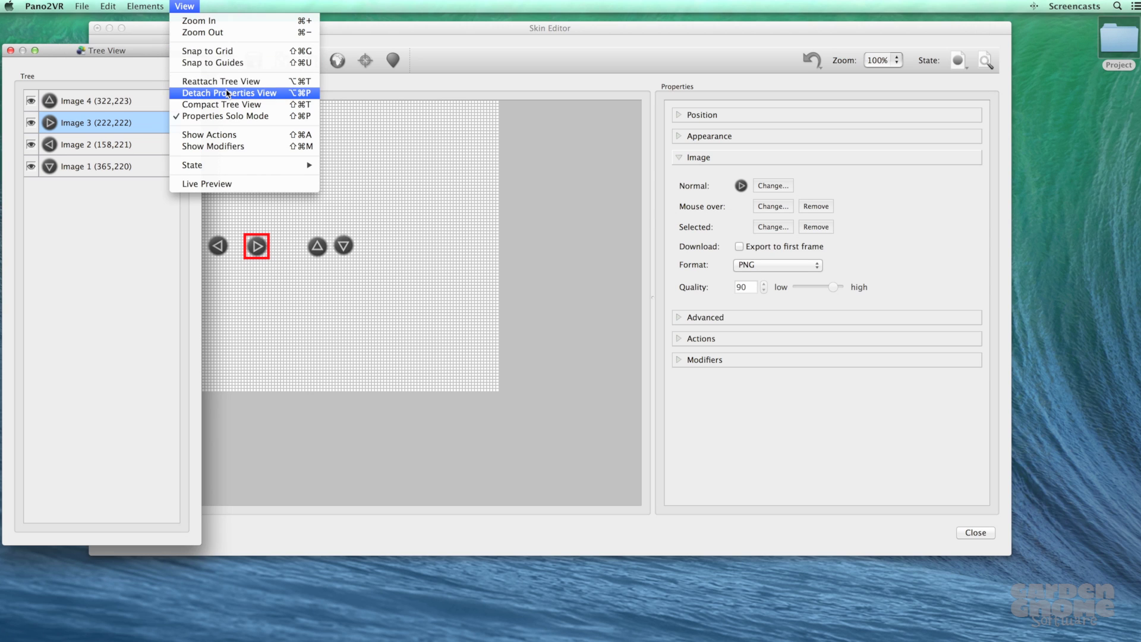
left_click(227, 93)
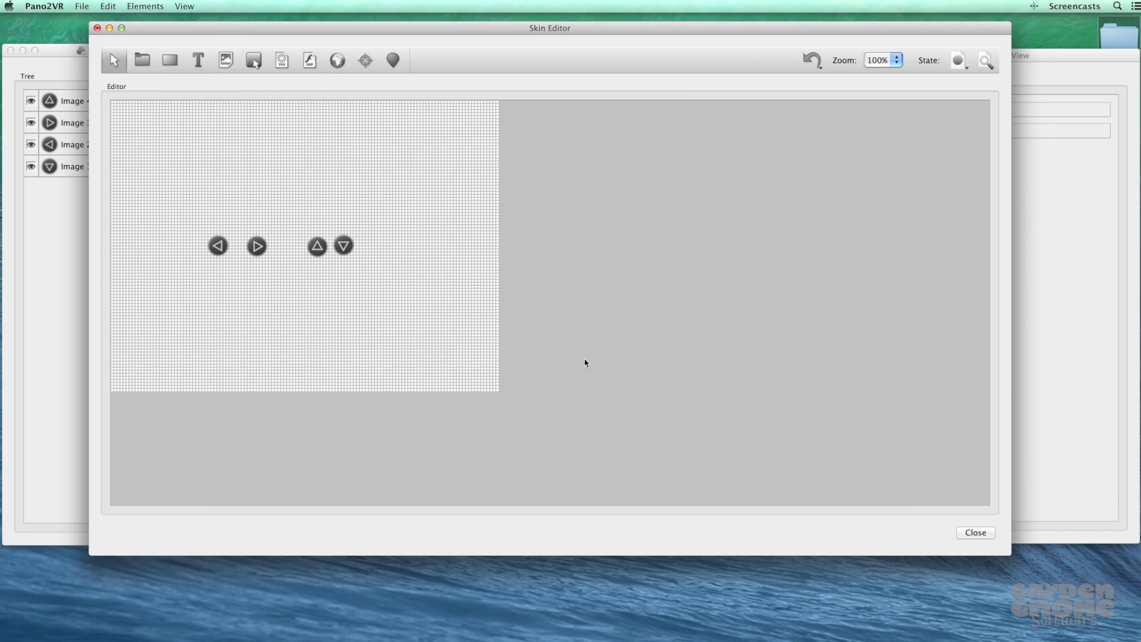
Step: Zoom the skin editor to 200% and change the canvas Grid spacing from 1 to 10
left_click(896, 60)
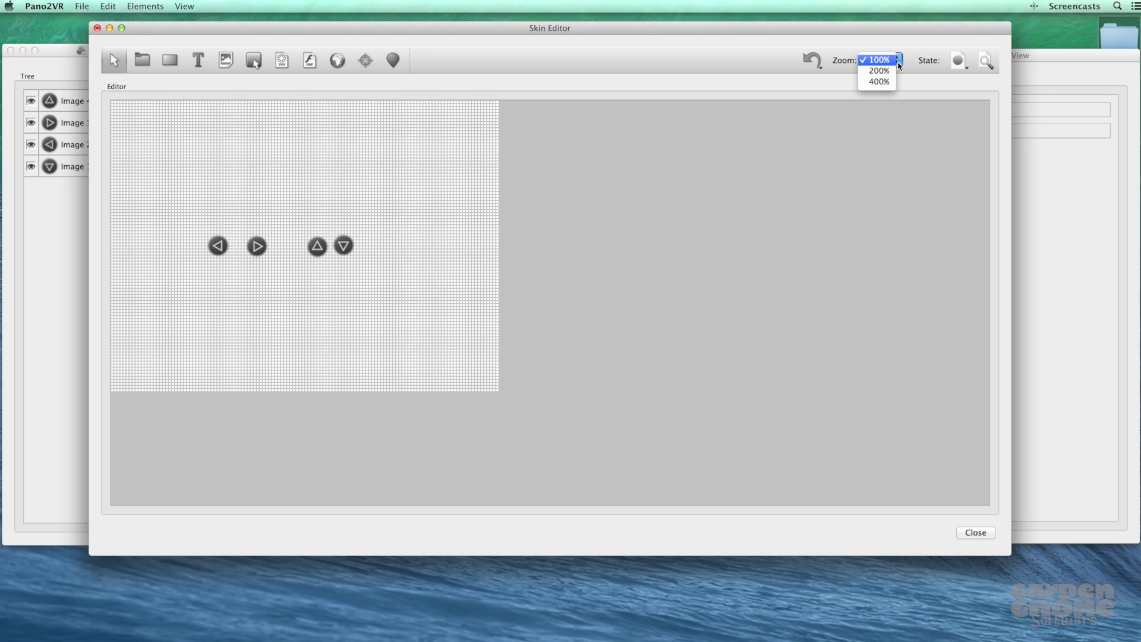
left_click(878, 71)
left_click(1046, 213)
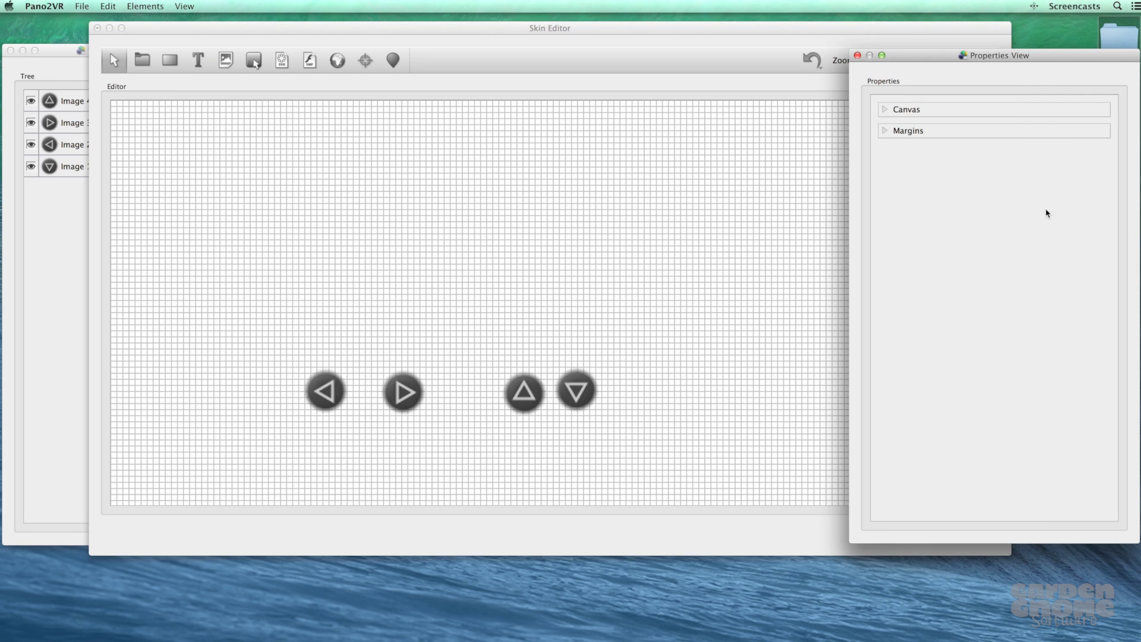
left_click(895, 110)
left_click(940, 156)
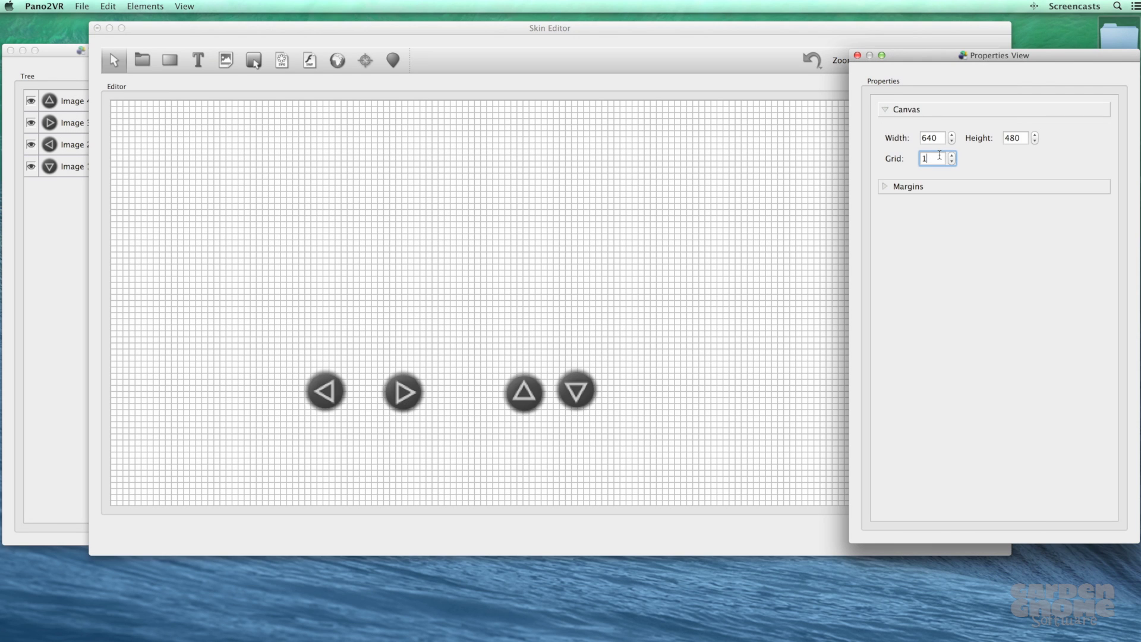
type("0")
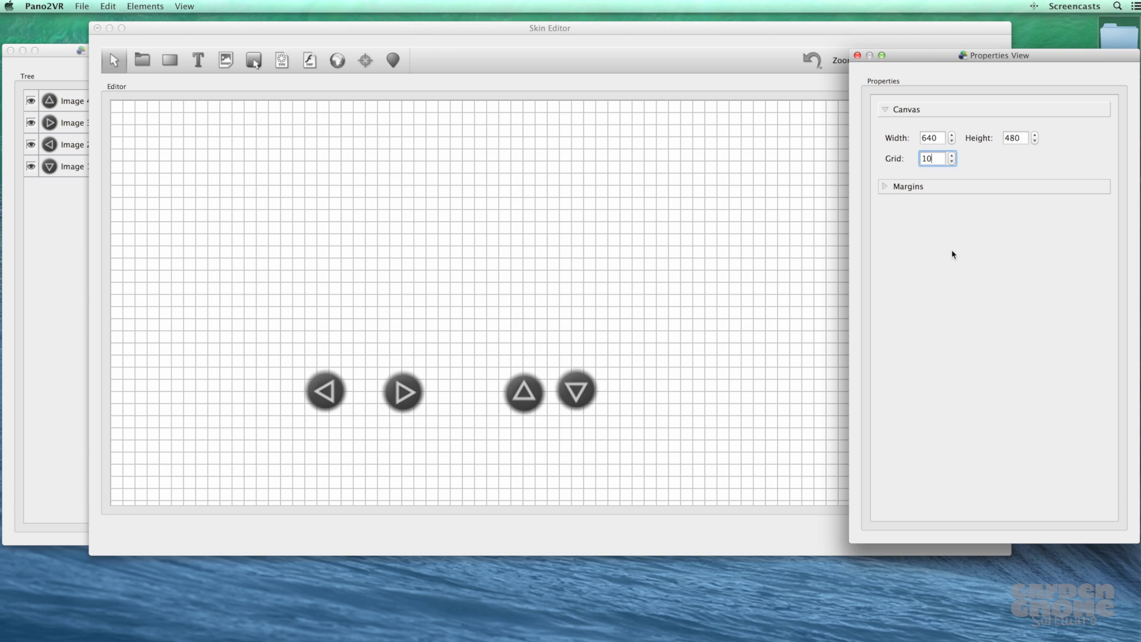
left_click(719, 372)
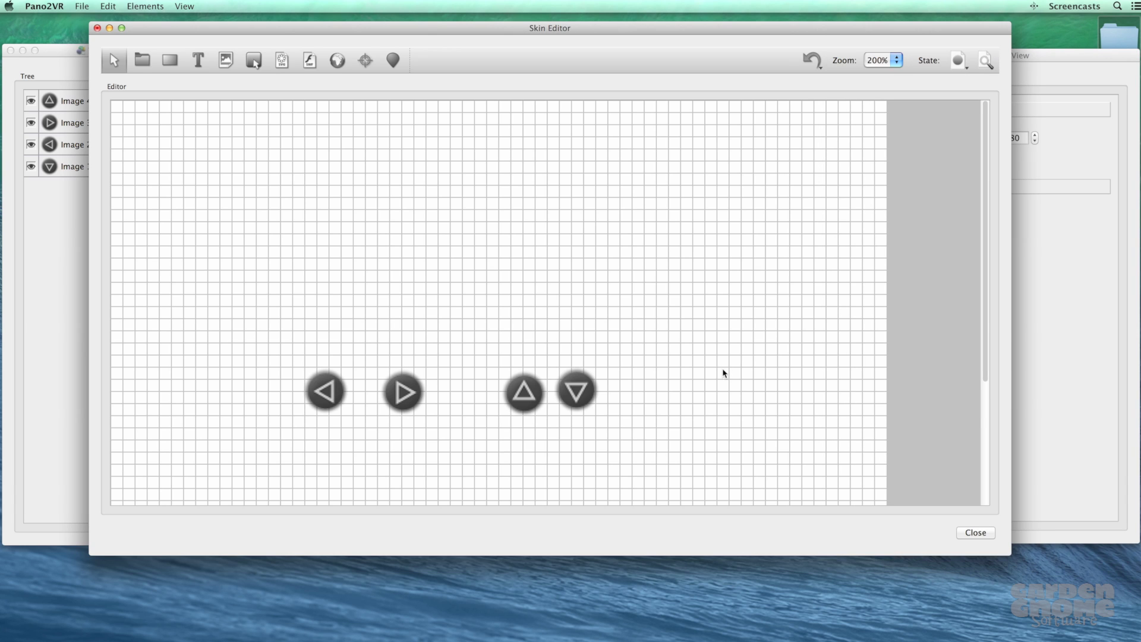
scroll(728, 374, "down", 10)
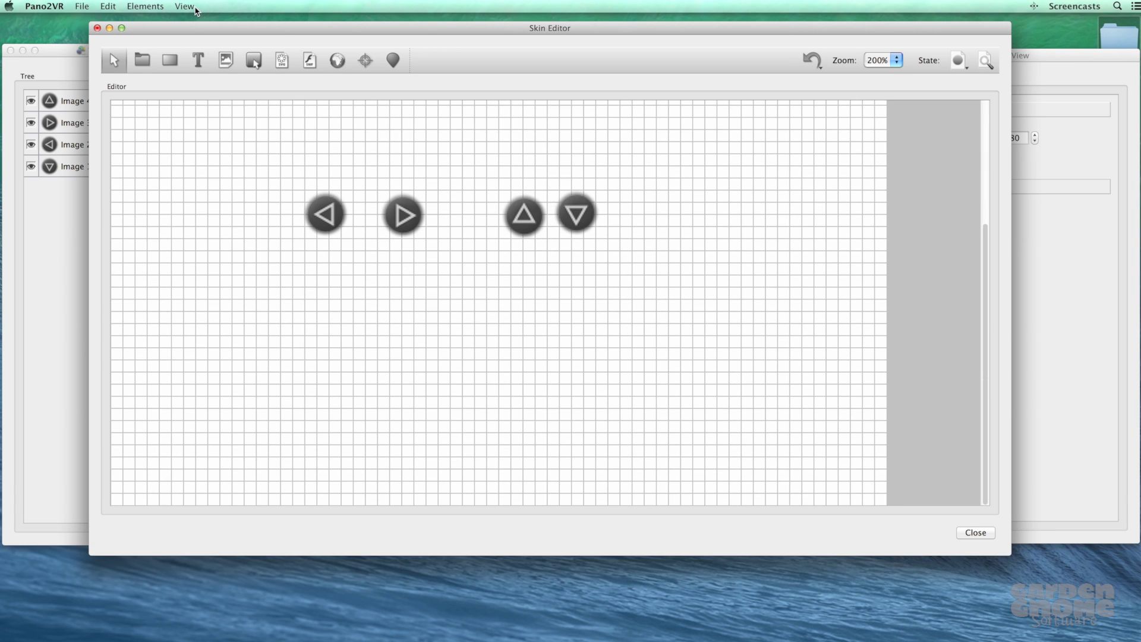
Step: Turn on Snap to Grid and drag the down and left arrow buttons into the bottom row
left_click(190, 7)
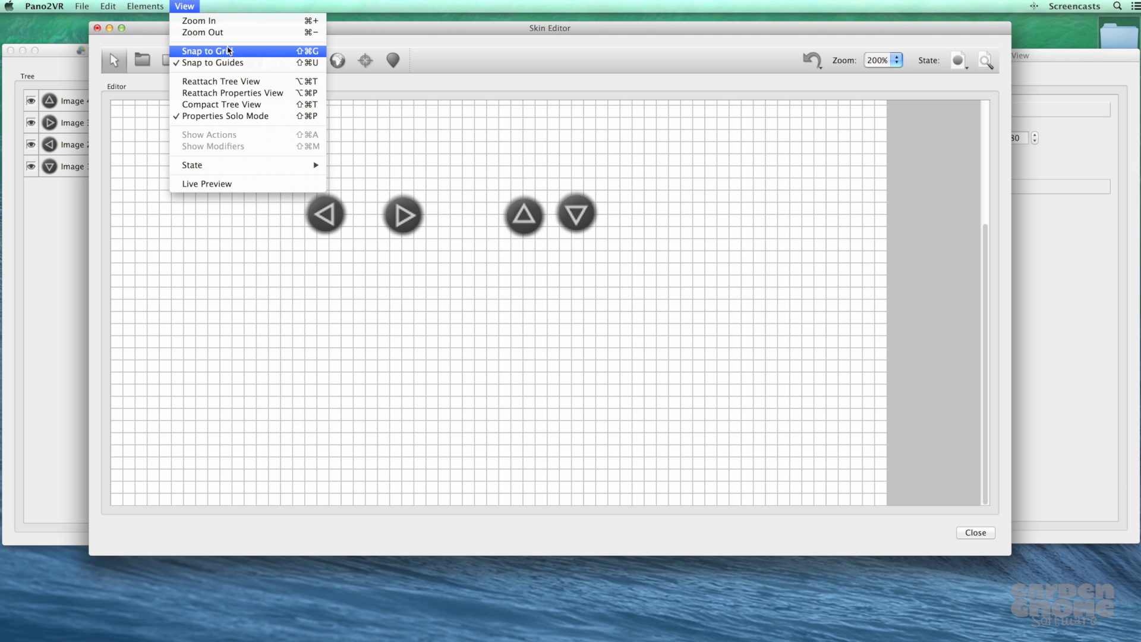
left_click(229, 51)
left_click_drag(580, 218, 635, 457)
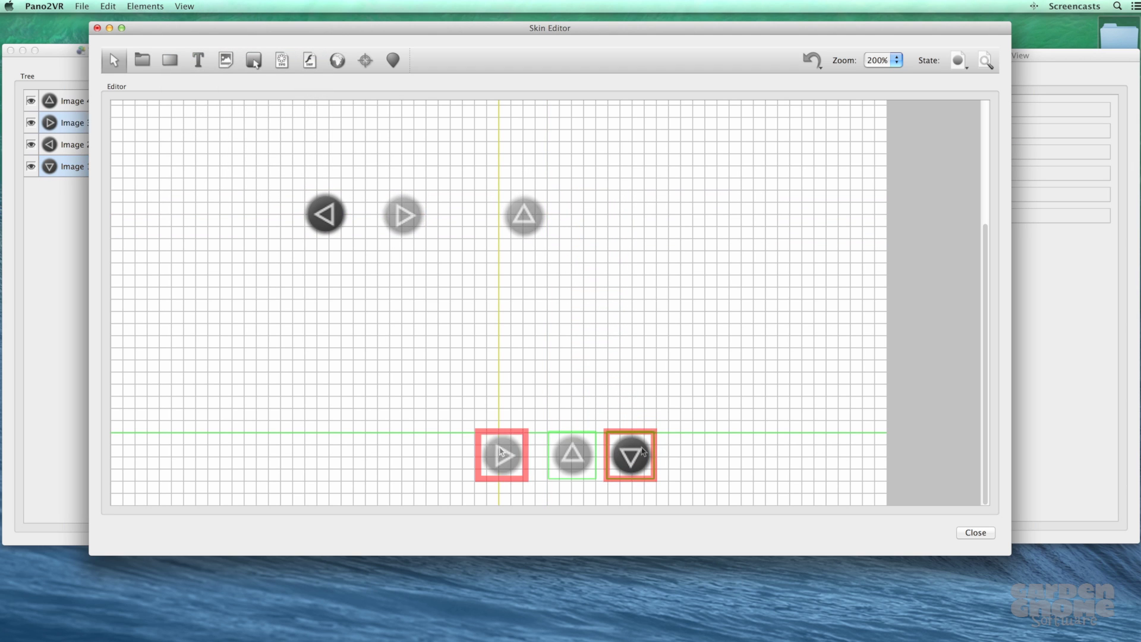
left_click_drag(336, 223, 453, 466)
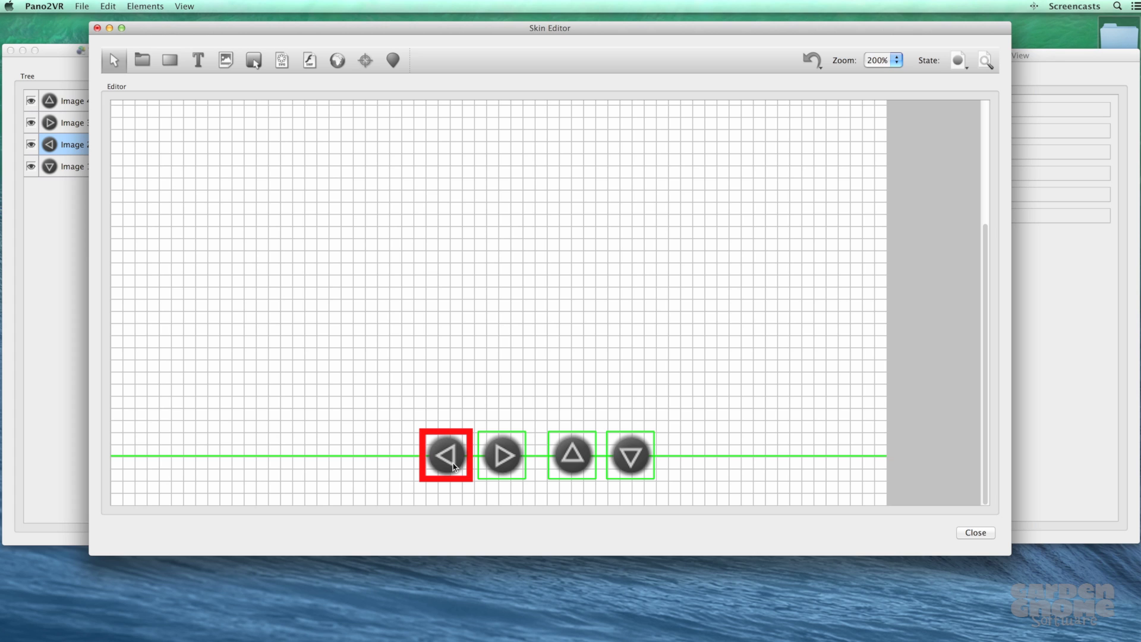
Step: Select all four arrow buttons and distribute them evenly by horizontal centers
left_click(499, 467, "shift")
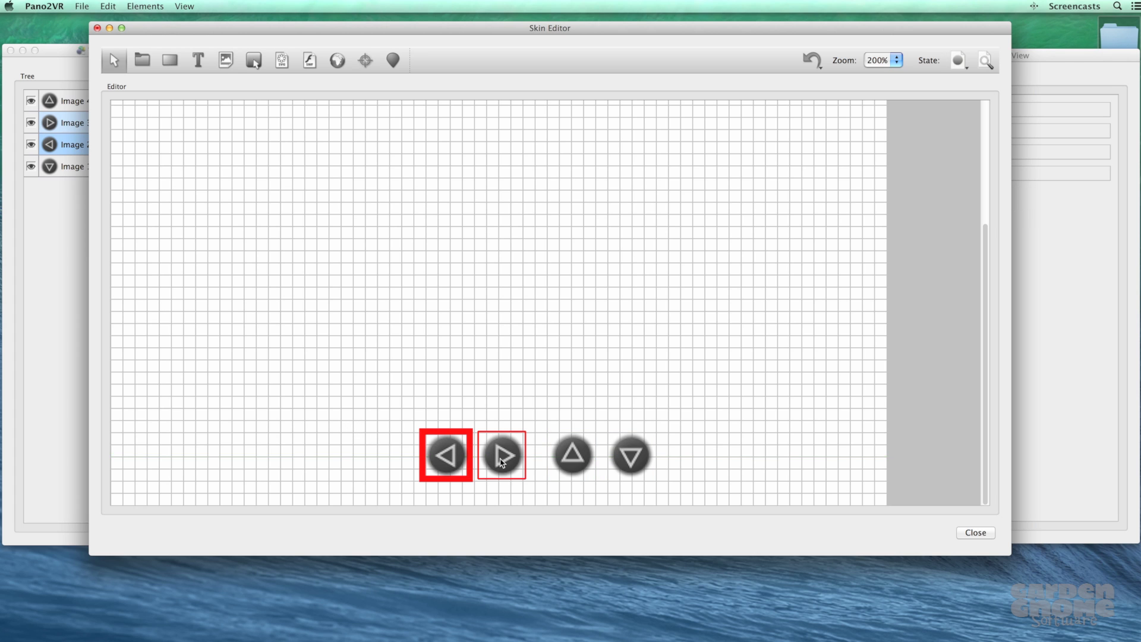
left_click(577, 462, "shift")
left_click(633, 458, "shift")
right_click(634, 457)
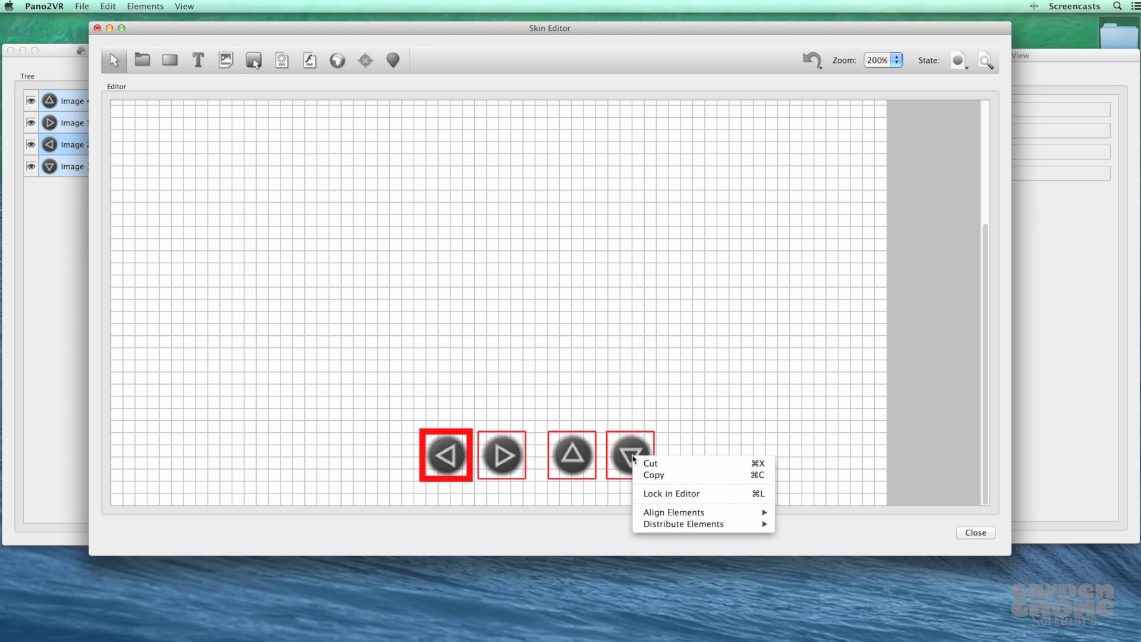
mouse_move(707, 524)
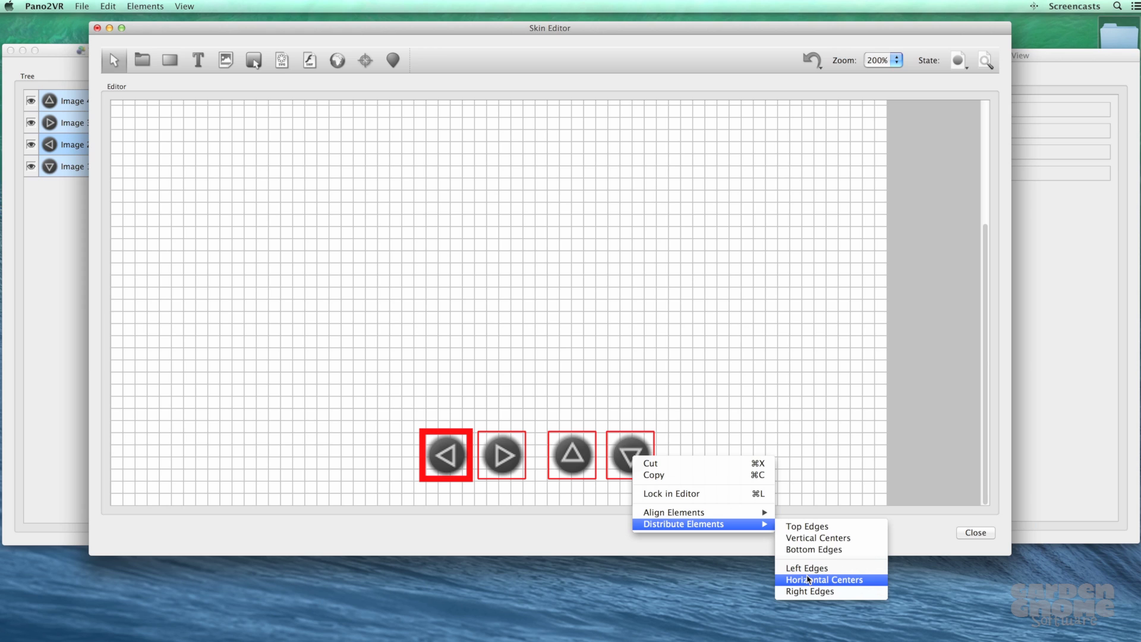
left_click(808, 579)
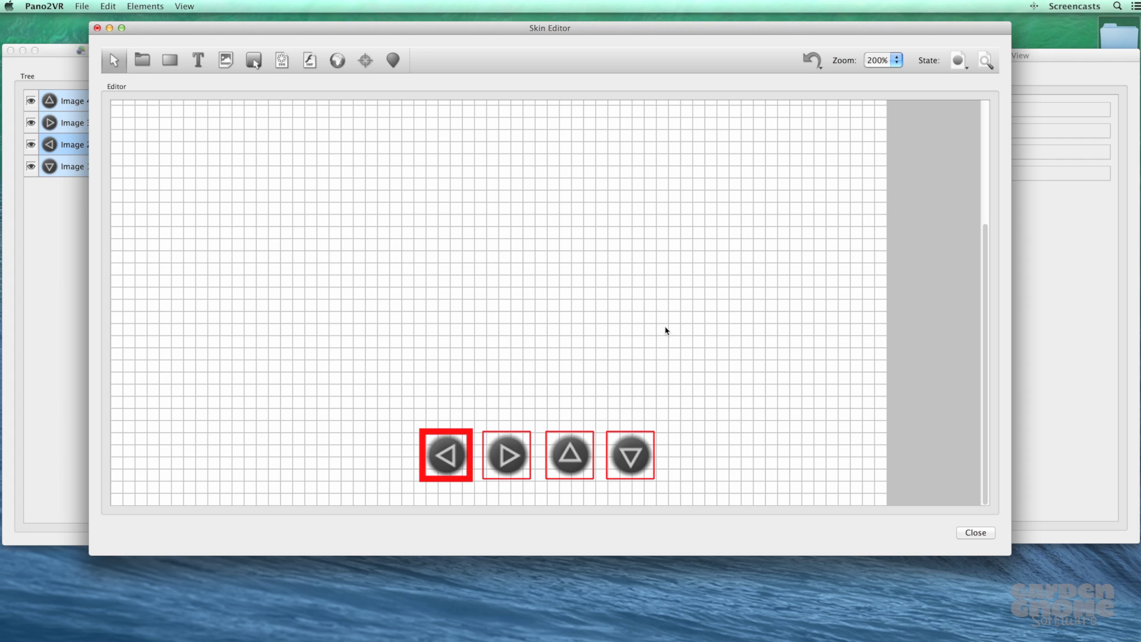
Step: Draw a container around the row of arrow buttons and nudge it slightly up and left
left_click(142, 58)
left_click_drag(402, 420, 677, 500)
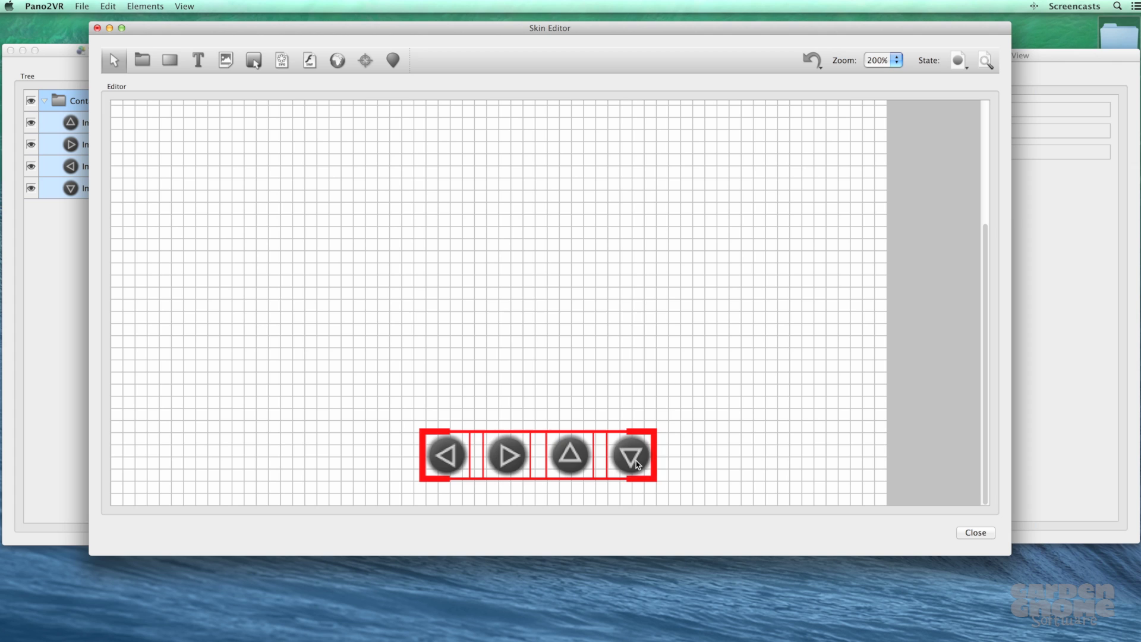
left_click_drag(639, 462, 668, 481)
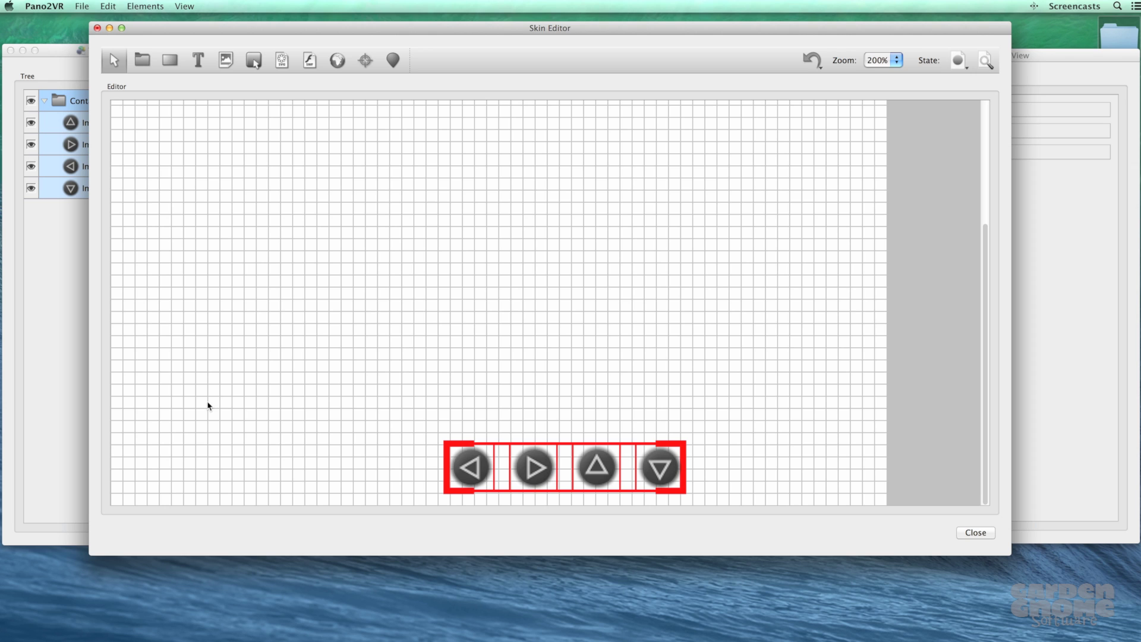
Step: Lock the four arrow images in the editor and anchor Container 1 at bottom centre (-42,-50)
left_click(67, 244)
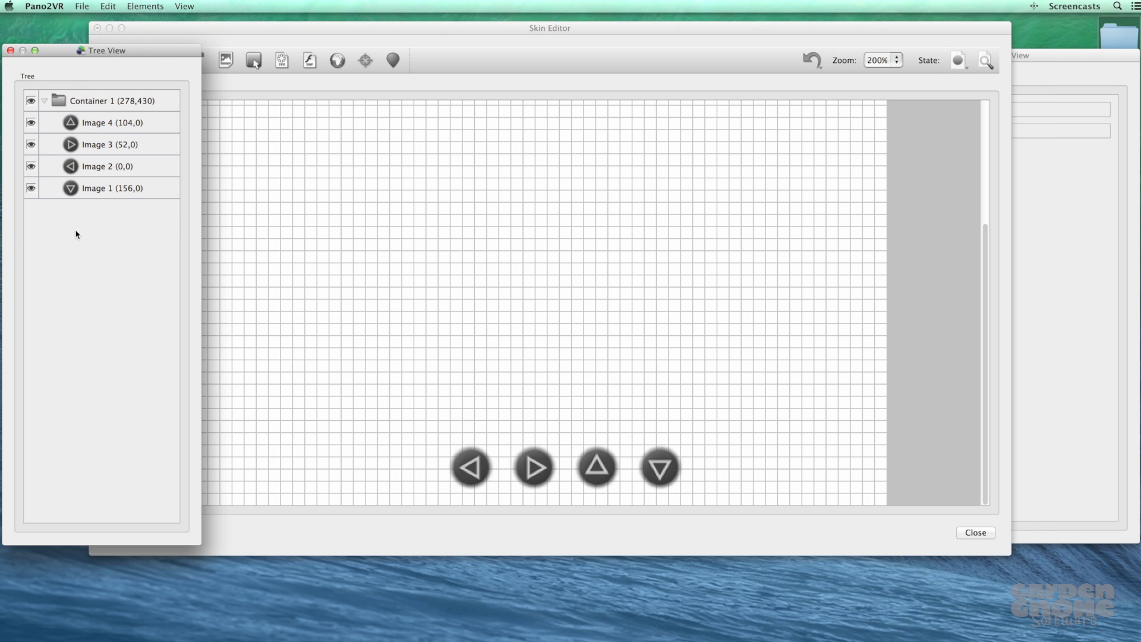
left_click(110, 124)
left_click(115, 190, "shift")
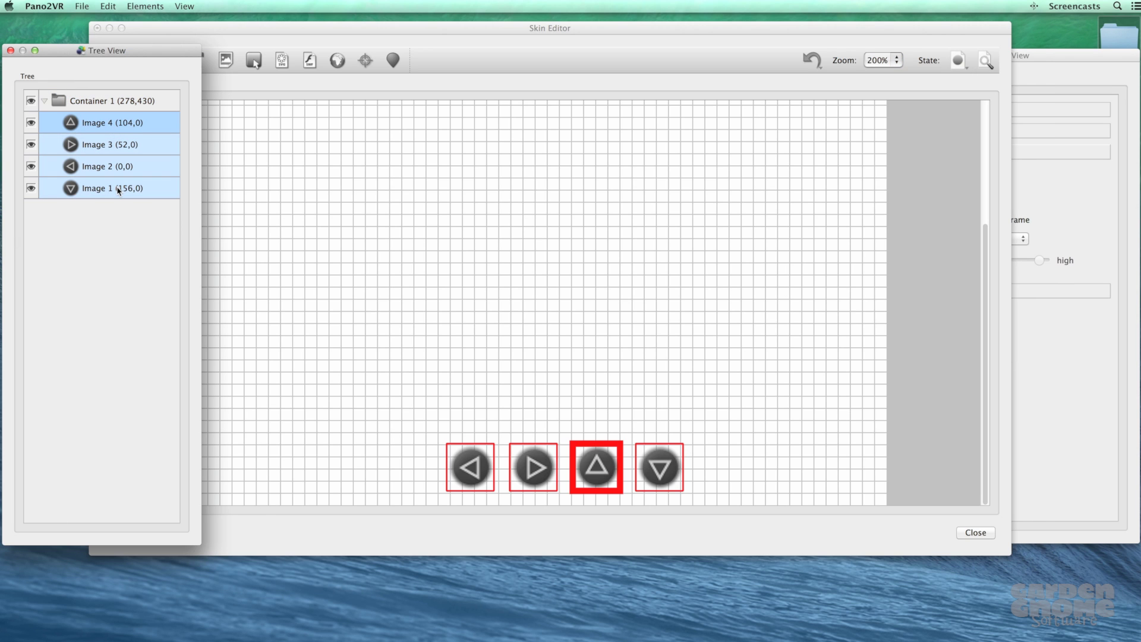
right_click(117, 189)
left_click(166, 226)
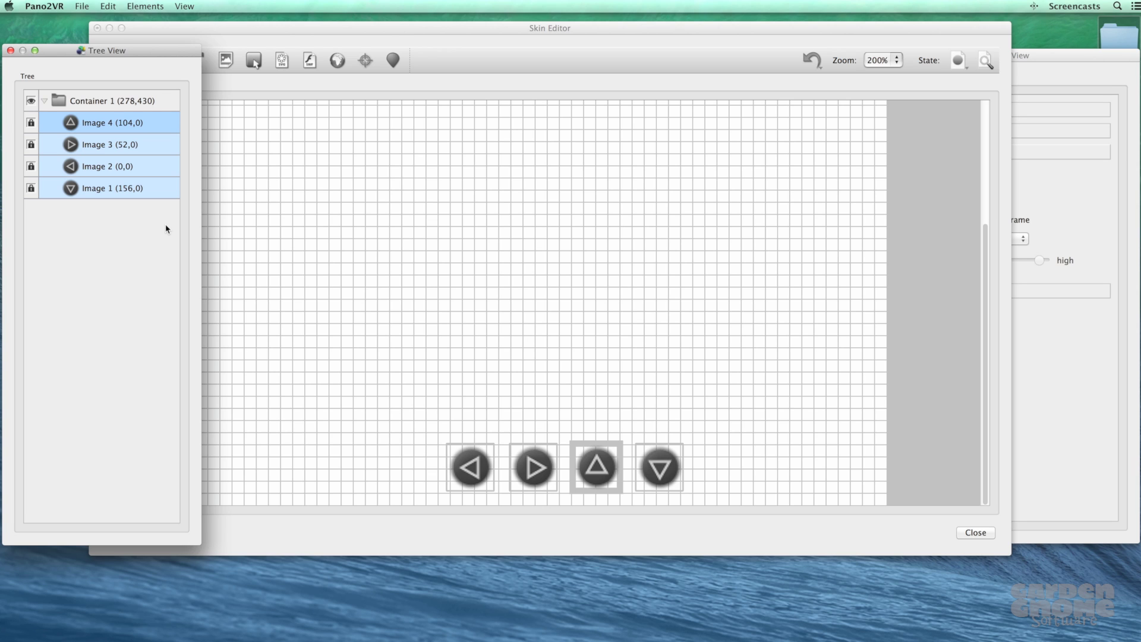
left_click(118, 101)
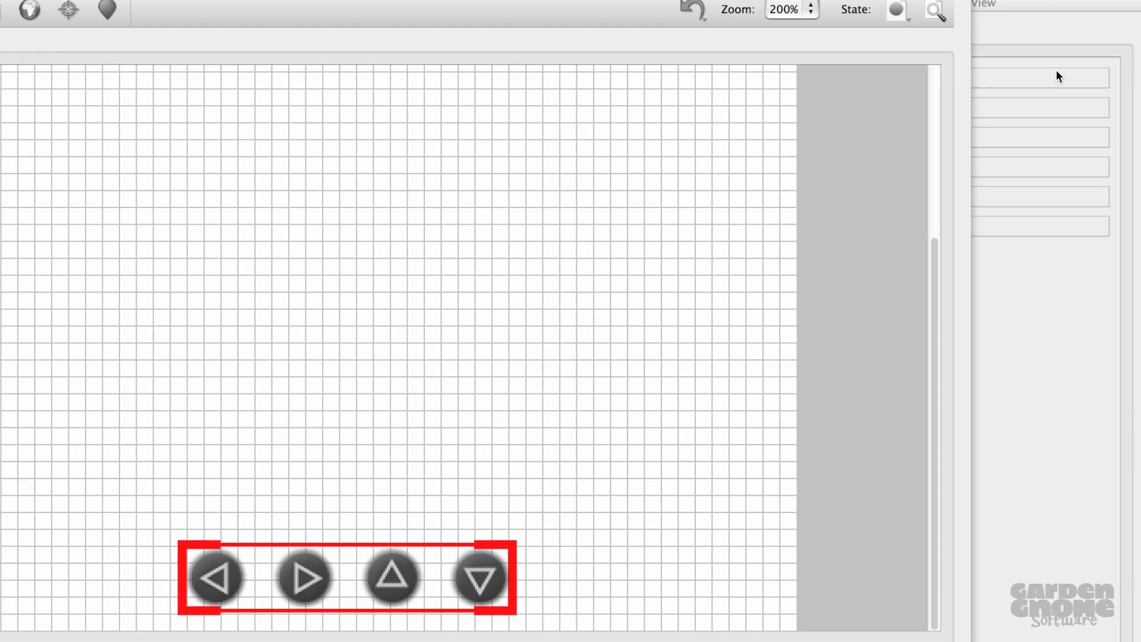
left_click(1068, 112)
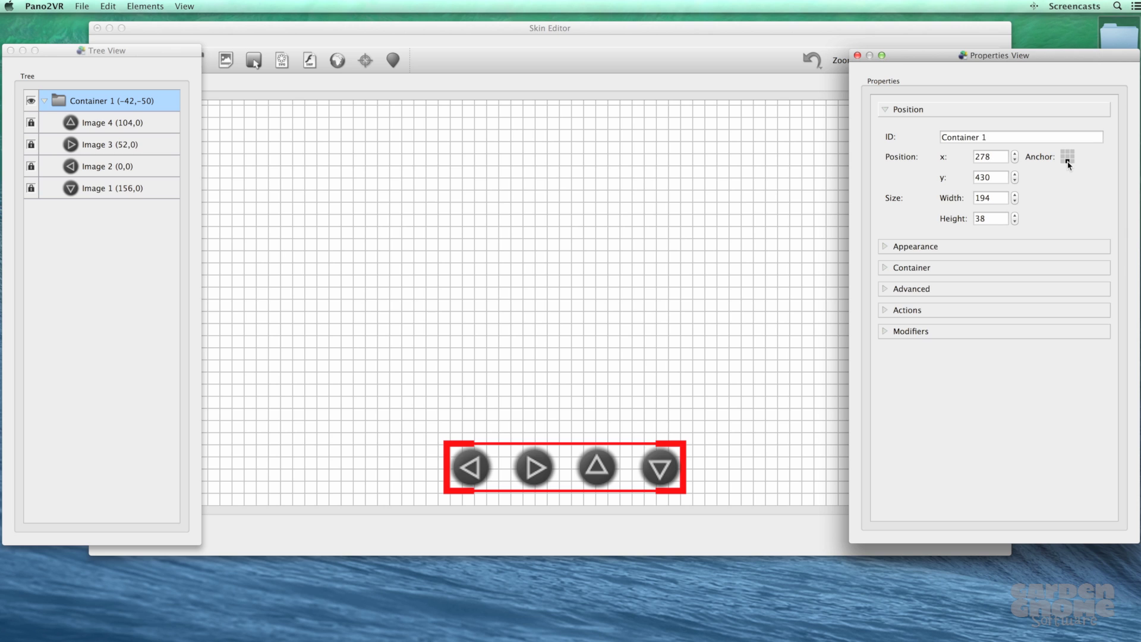
Step: Set left hover.png as the mouse-over image of the left-arrow button (Image 2)
left_click(593, 121)
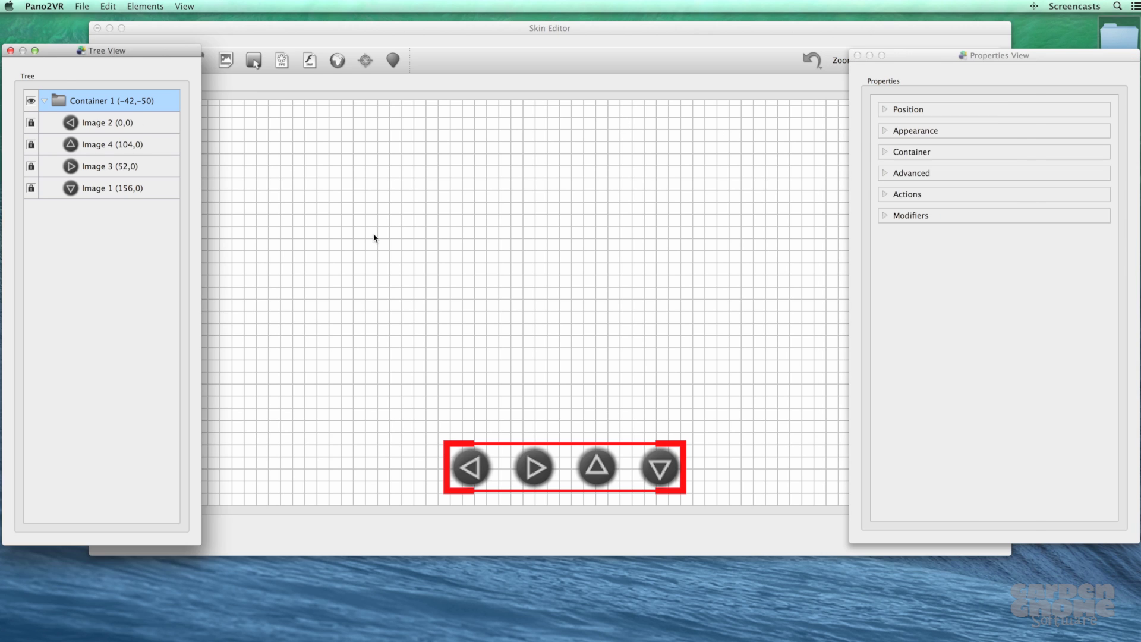
left_click(70, 265)
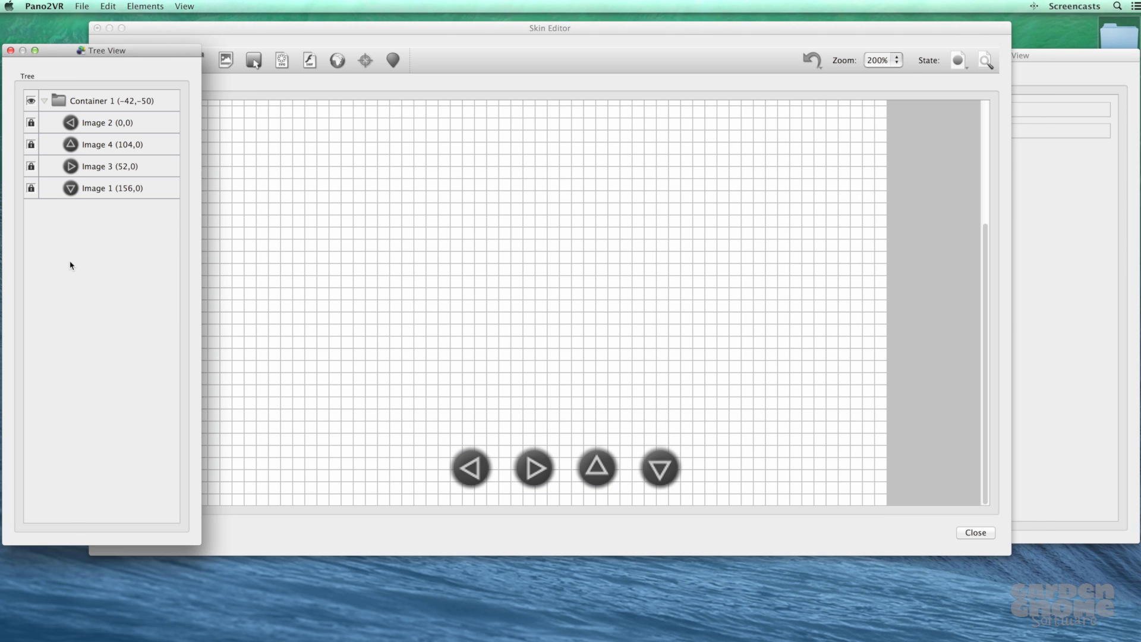
left_click(99, 123)
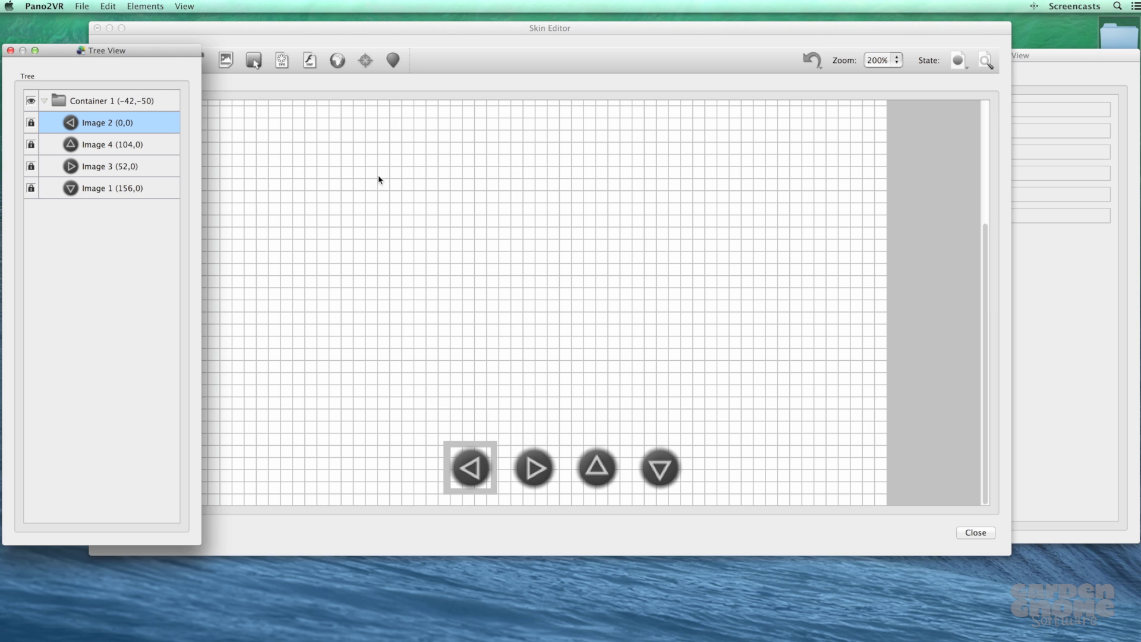
left_click(1070, 315)
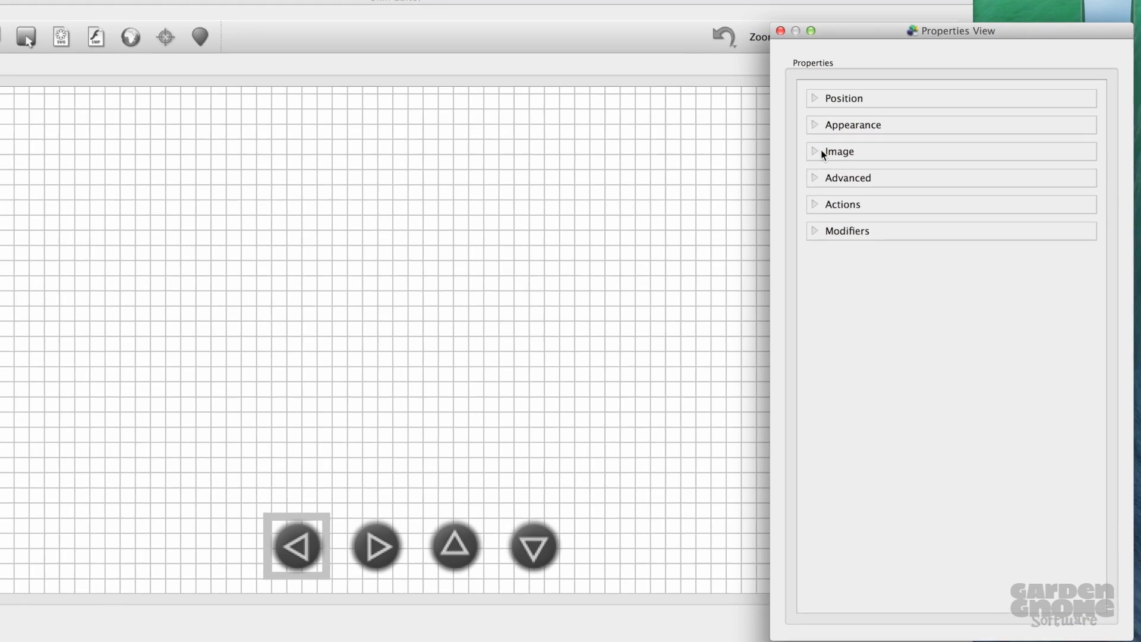
left_click(889, 149)
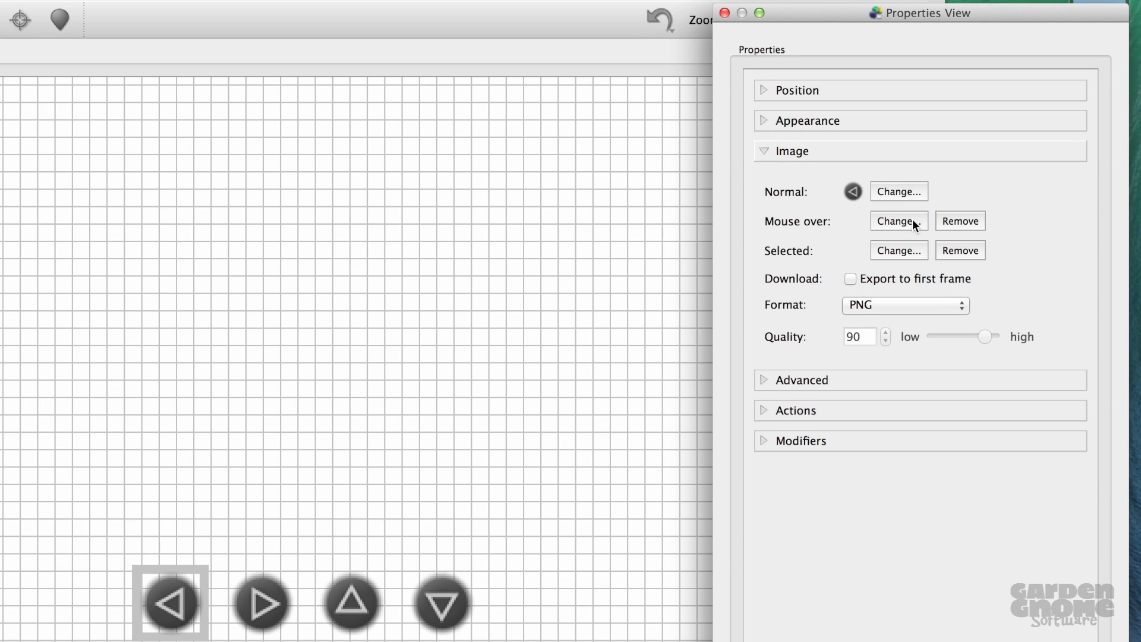
left_click(912, 221)
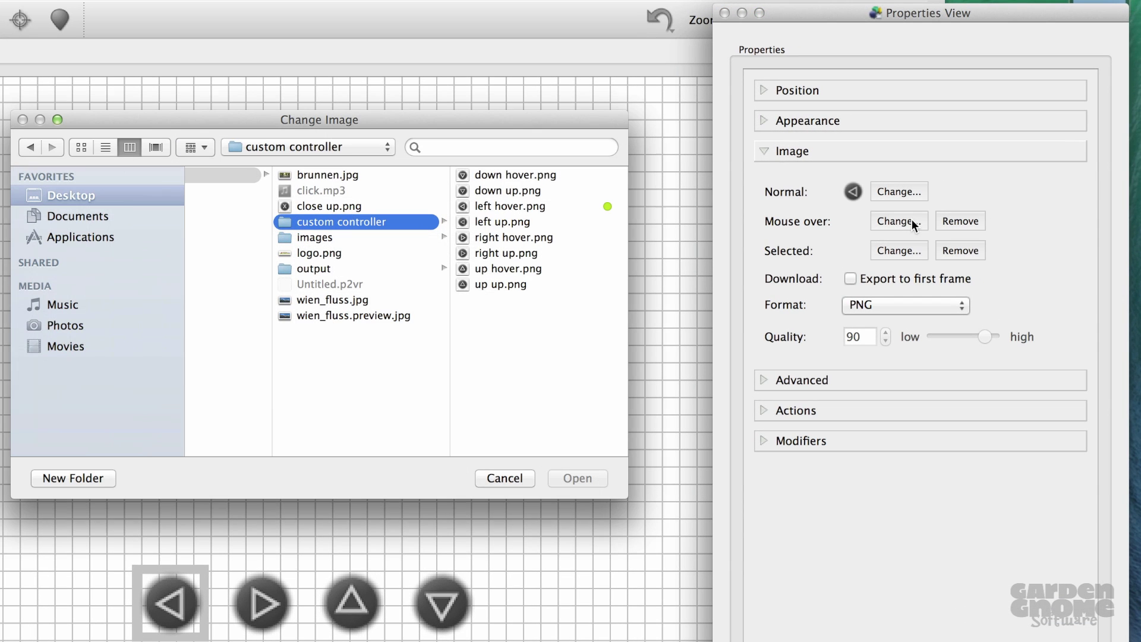
left_click(531, 206)
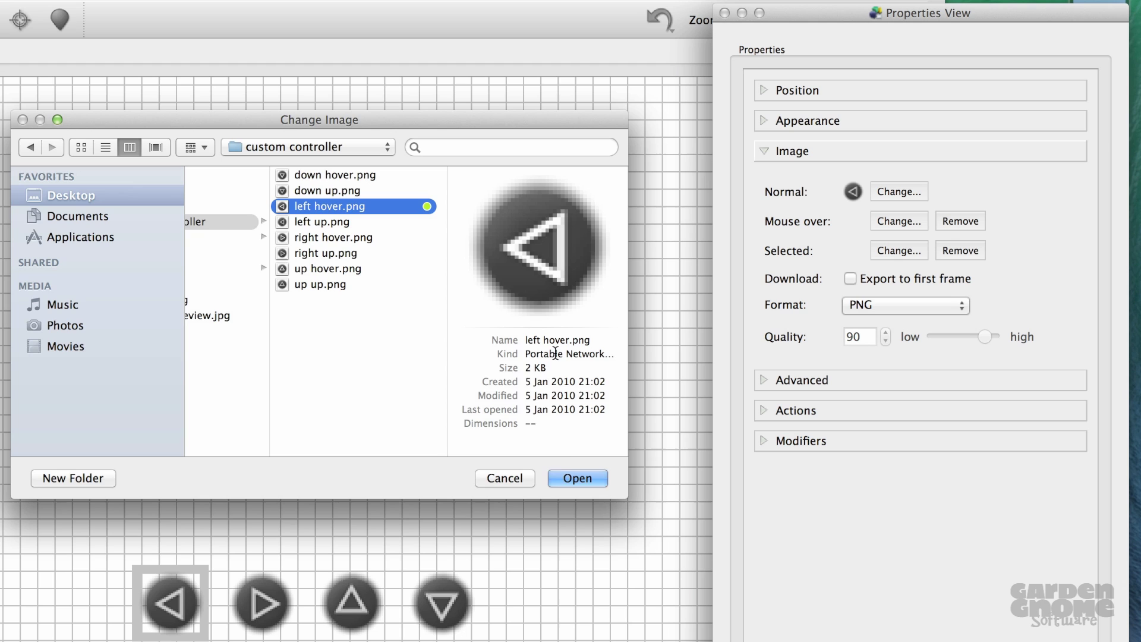
left_click(582, 478)
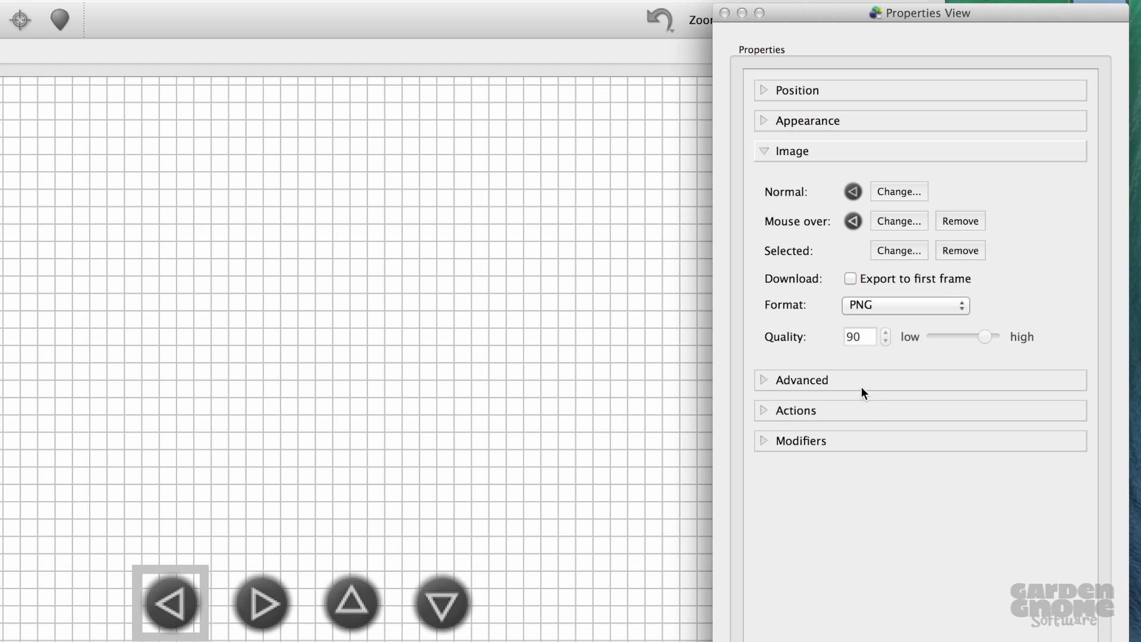
left_click(866, 411)
Step: Add a Pan Left action triggered by Pressed to the left-arrow button
double_click(795, 262)
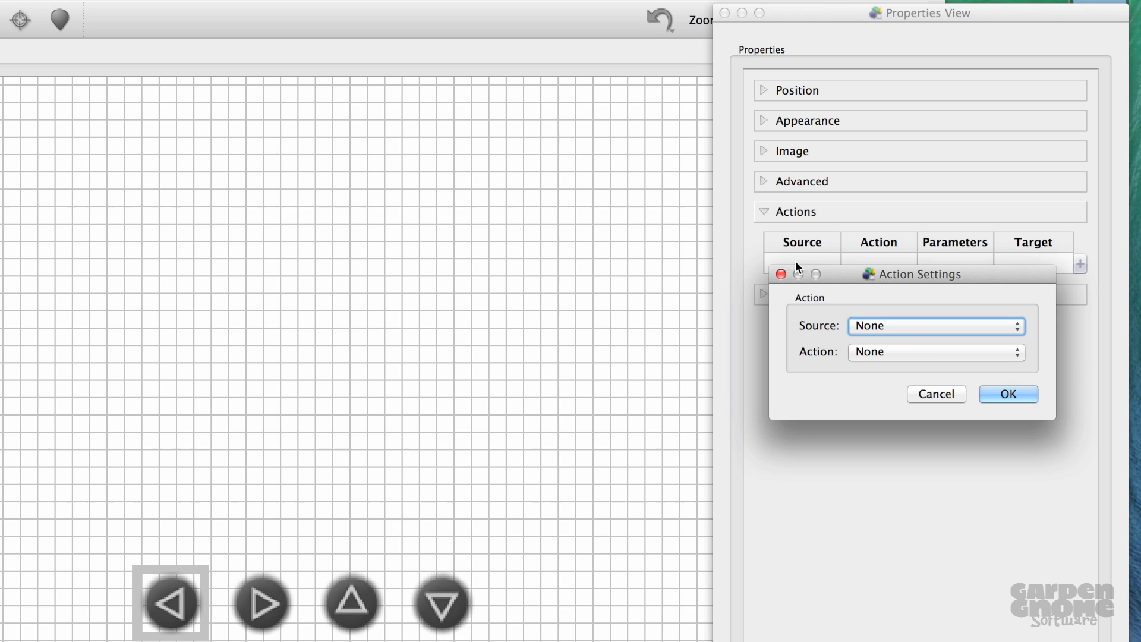
left_click(922, 352)
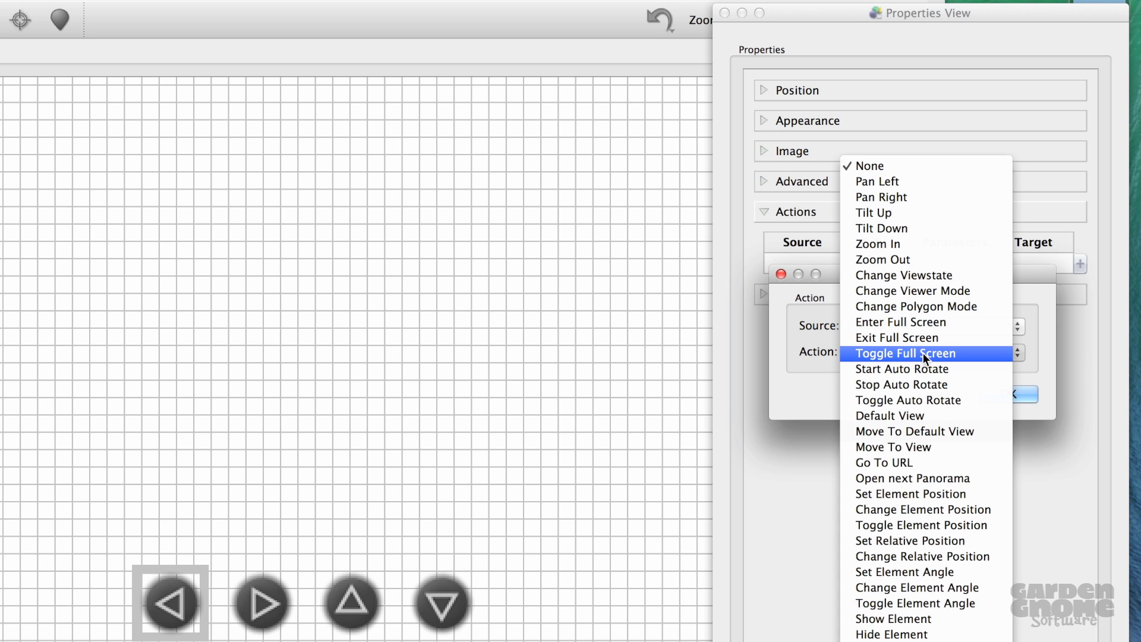
left_click(937, 180)
left_click(939, 327)
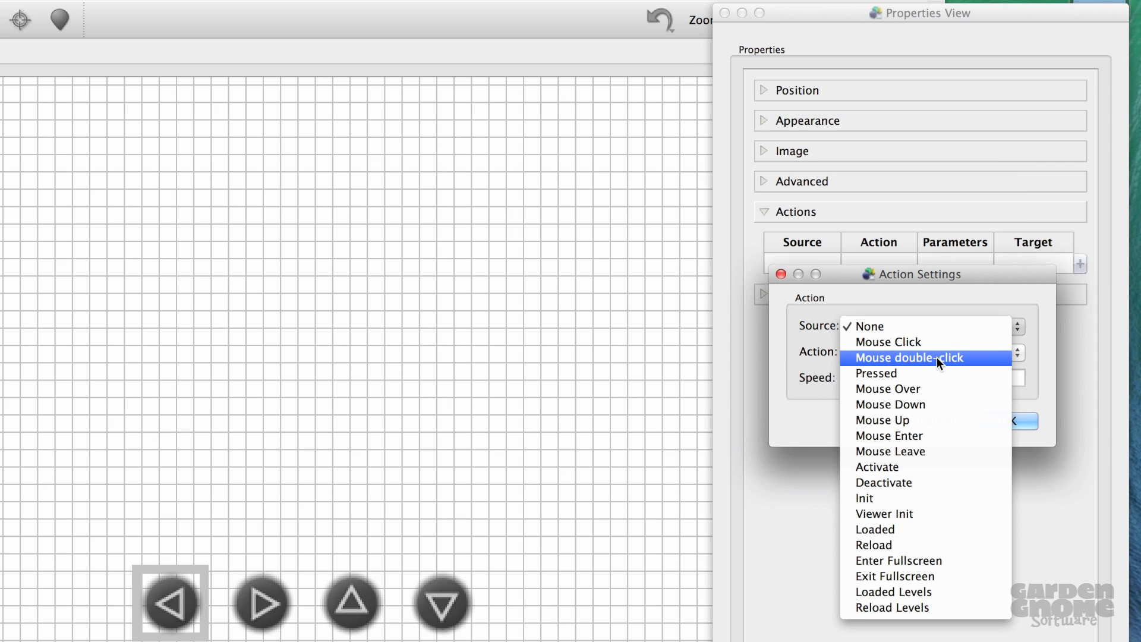
left_click(936, 372)
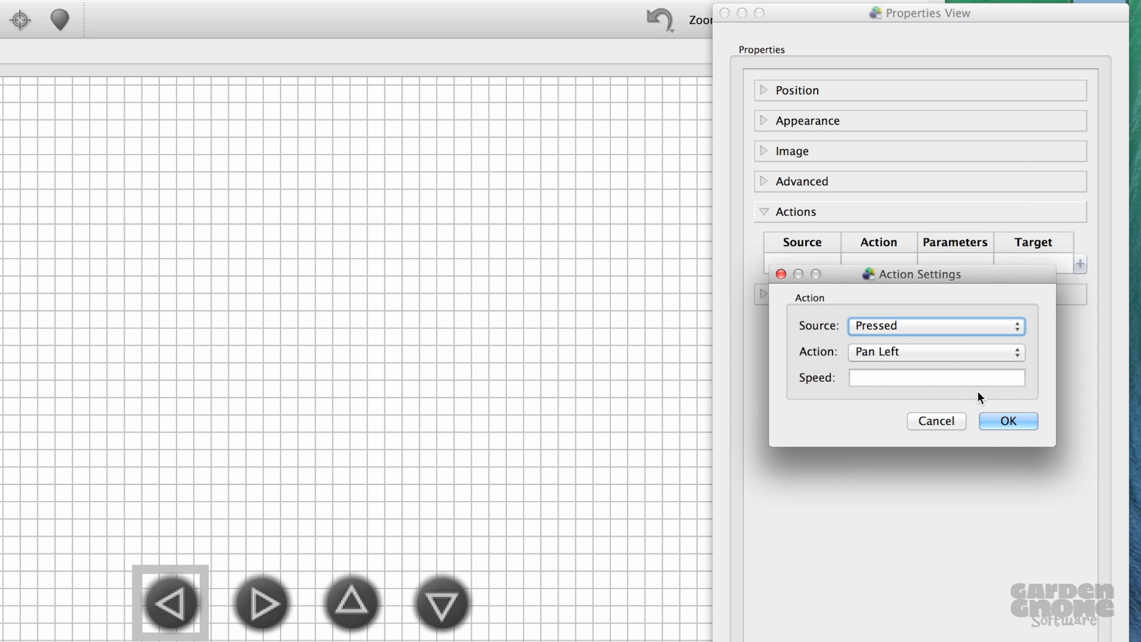
left_click(999, 422)
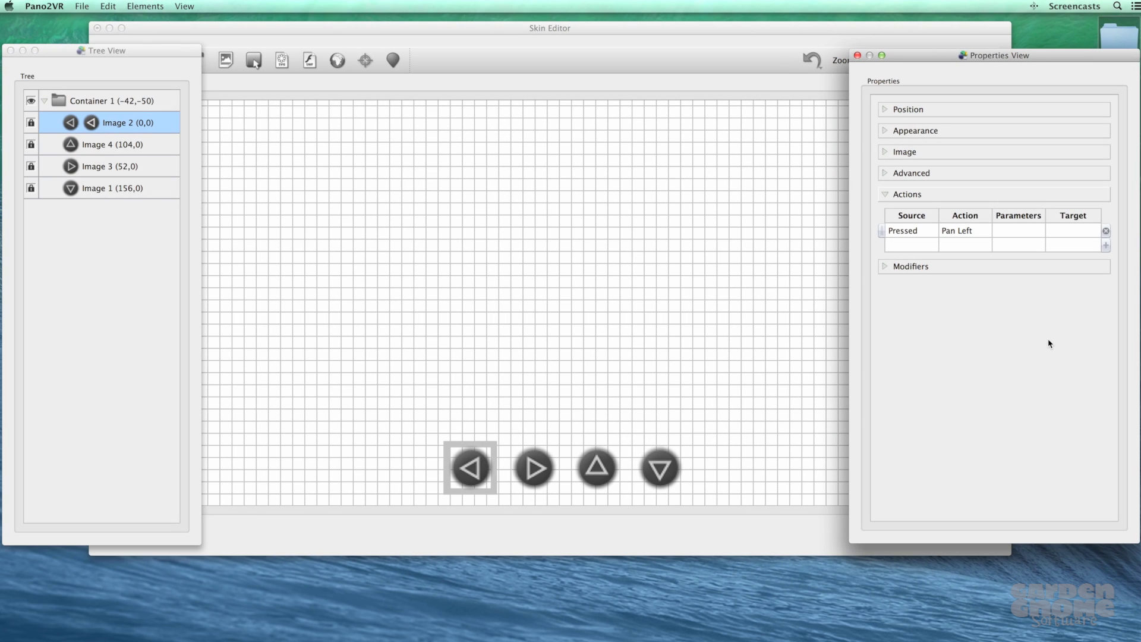
Step: Assign a mouse-over image to the up-arrow element, then launch Live Preview of the skin
left_click(118, 149)
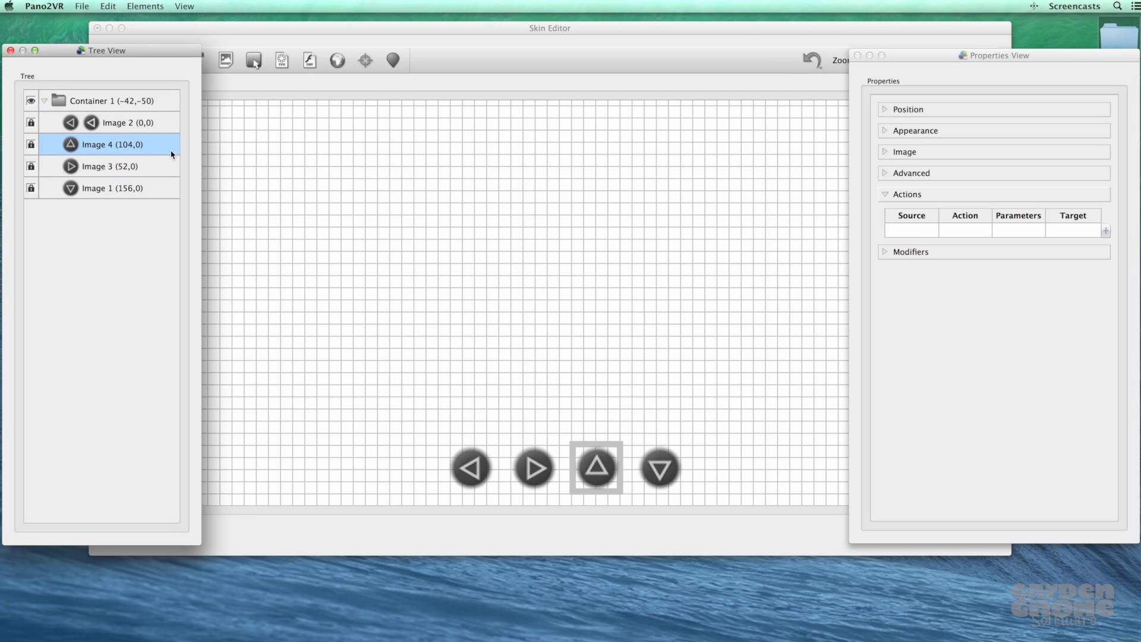
left_click(921, 153)
left_click(978, 200)
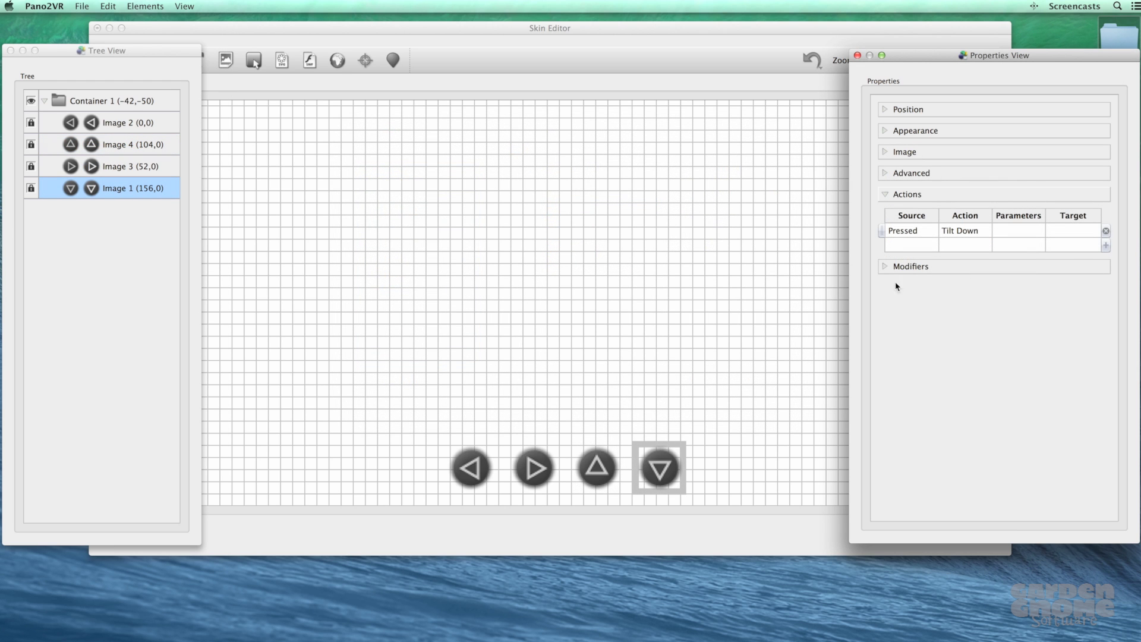
left_click(810, 245)
left_click(986, 60)
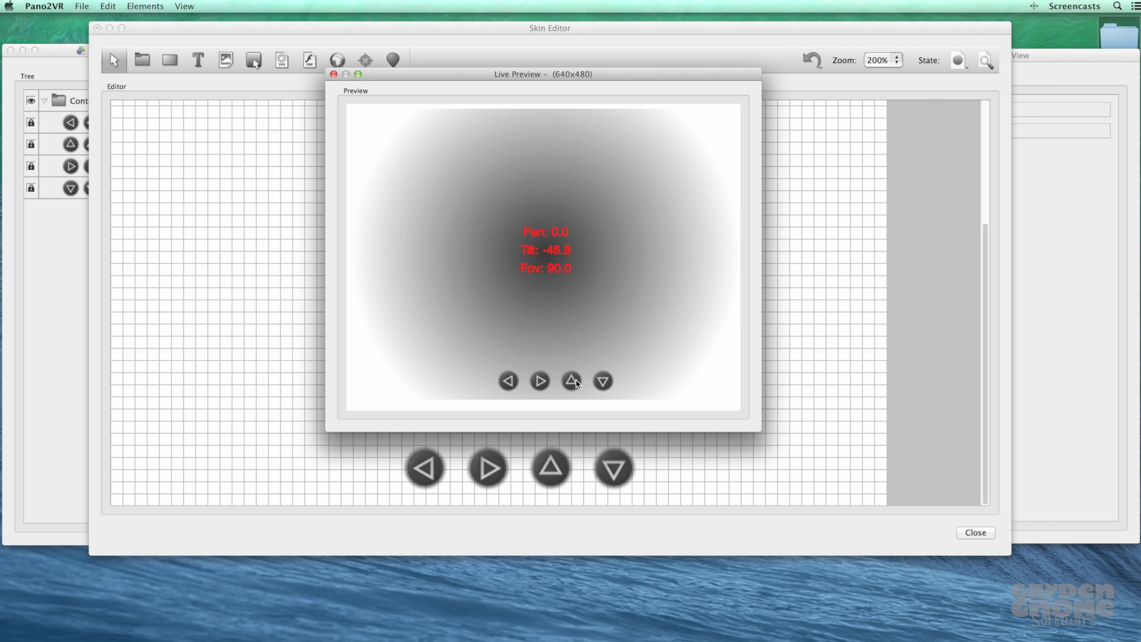
Step: Close Live Preview and save the skin under the new name 'my controller'
key("super+w")
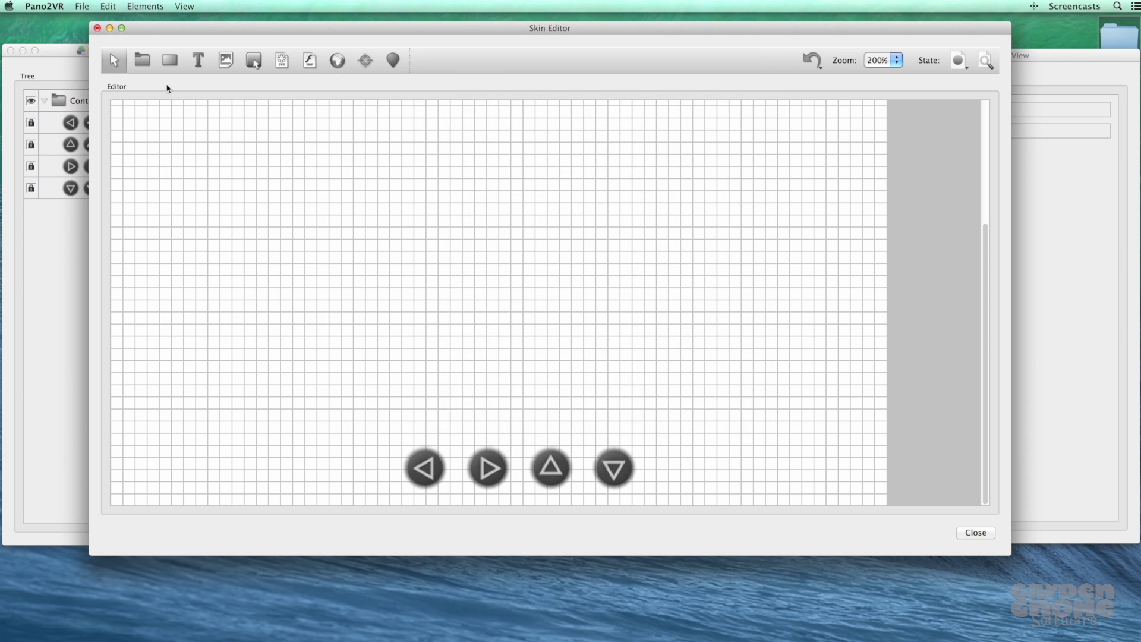
left_click(82, 6)
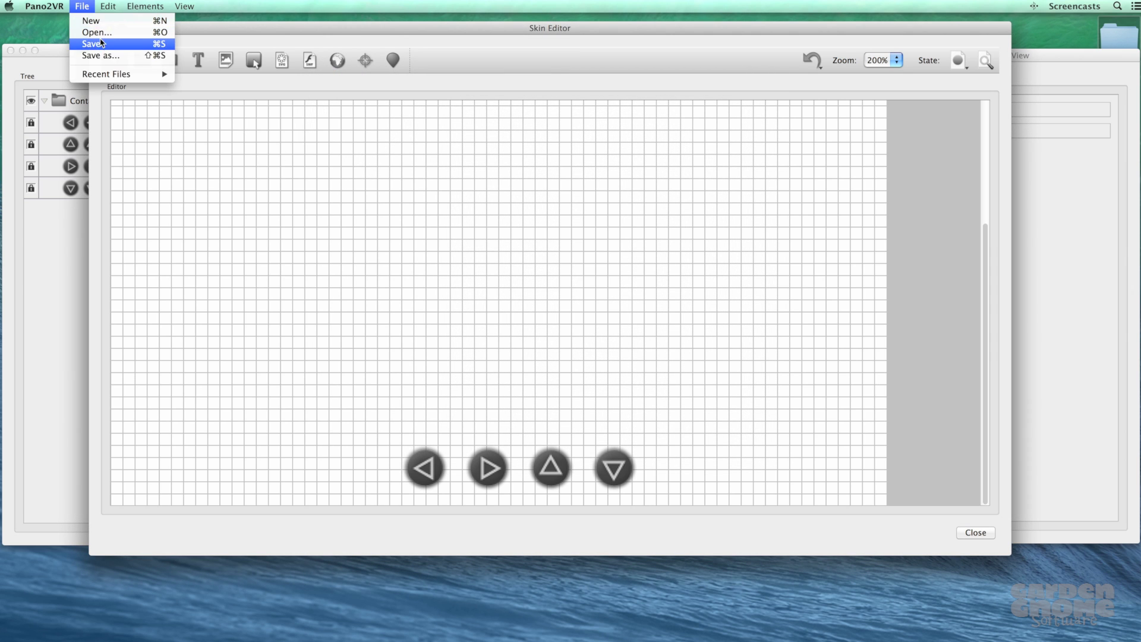
left_click(143, 55)
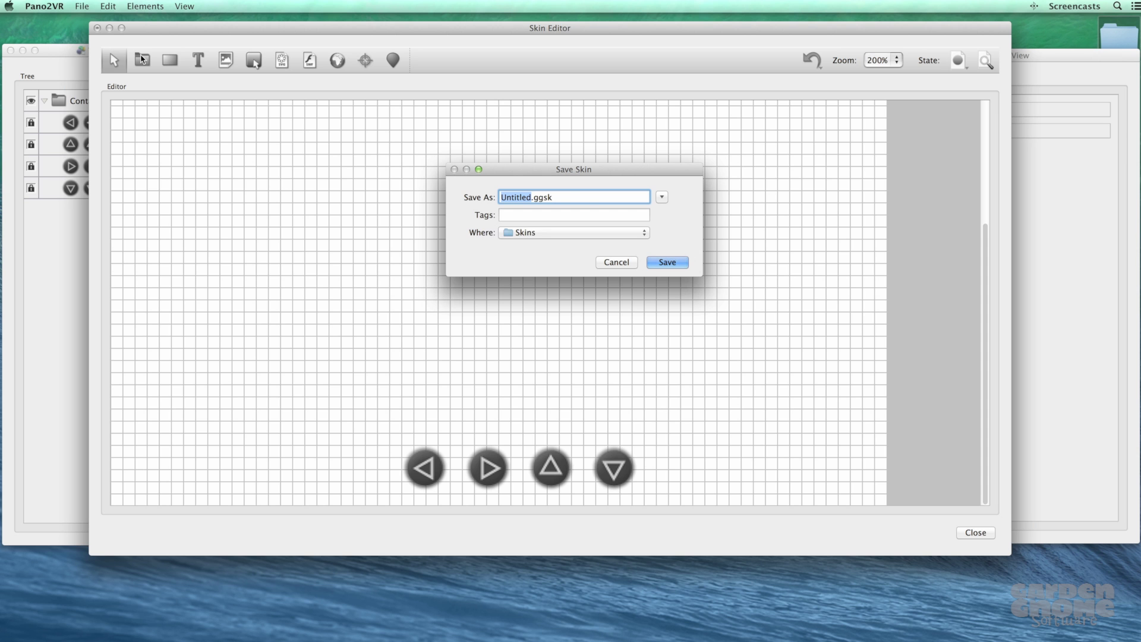
type("my controller")
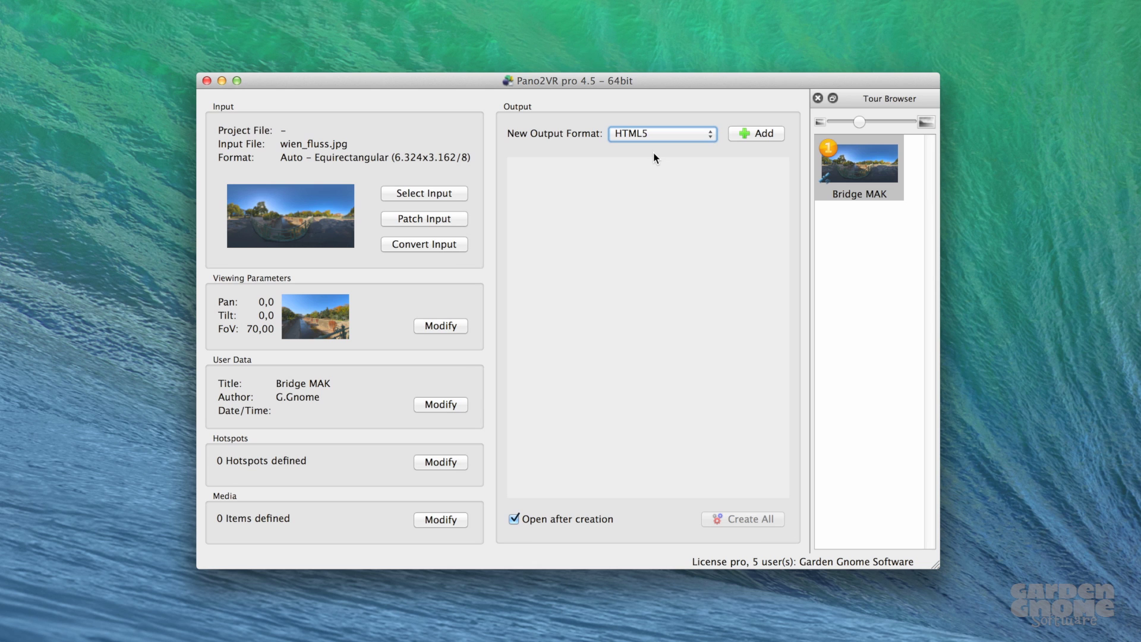
Step: Add an HTML5 output with the my controller.ggsk skin and test the pan-right and tilt-up arrows
left_click(766, 132)
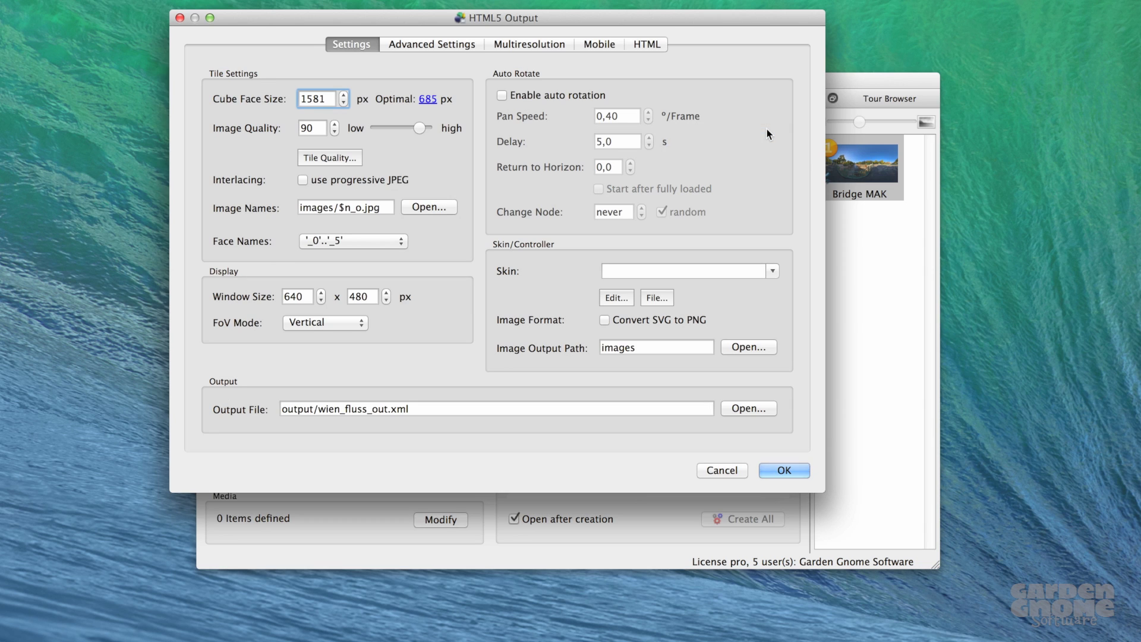
left_click(773, 270)
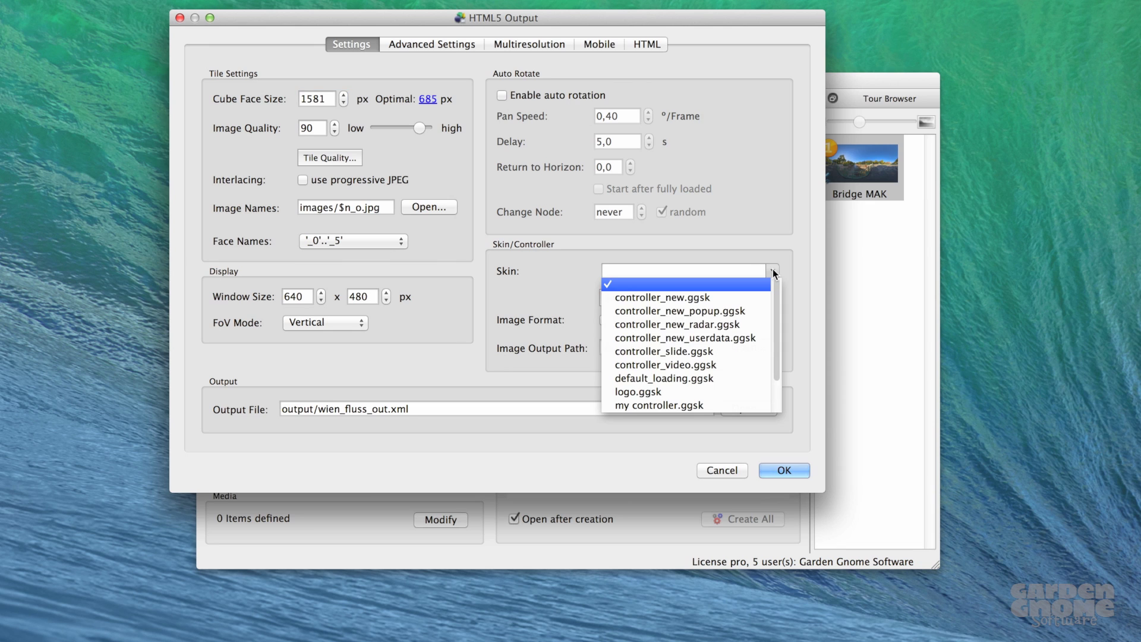
left_click(732, 407)
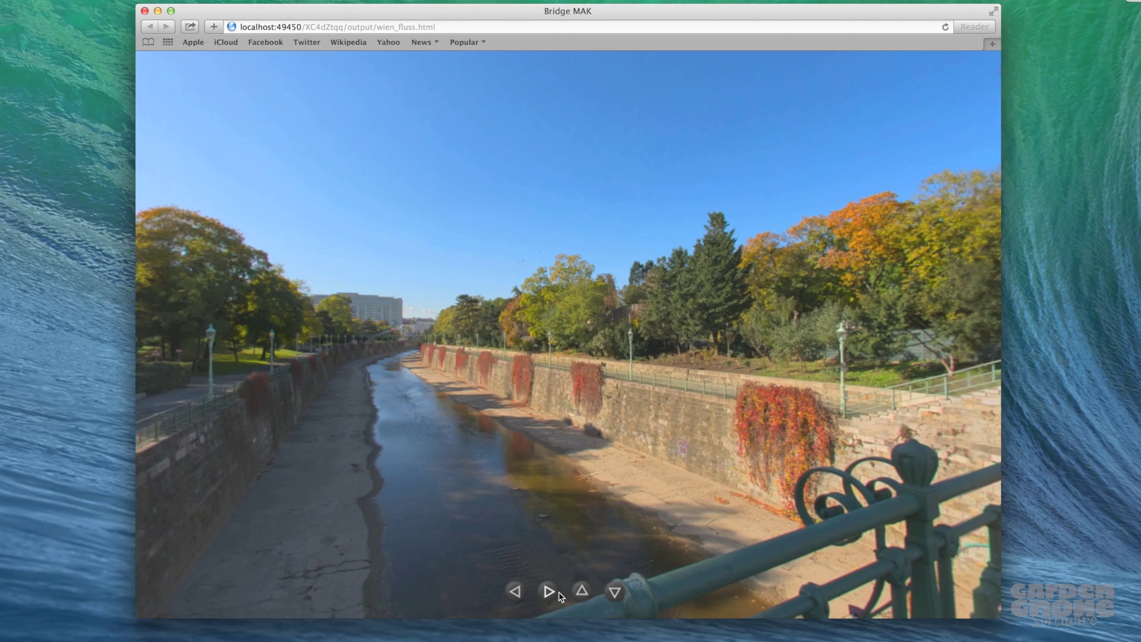
left_click(551, 593)
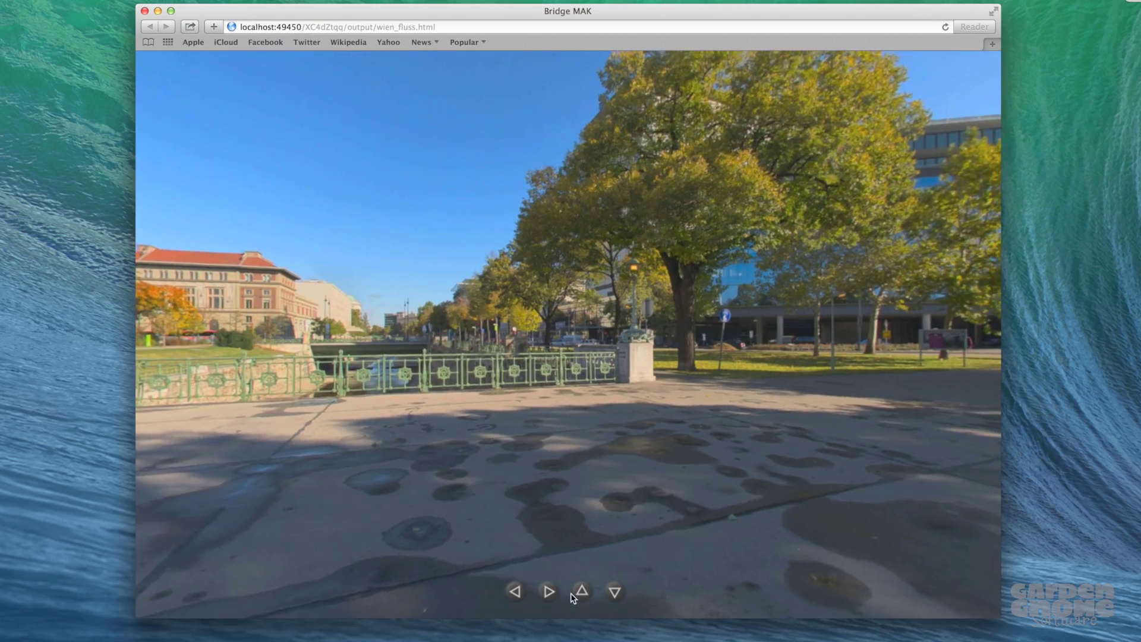
left_click(582, 591)
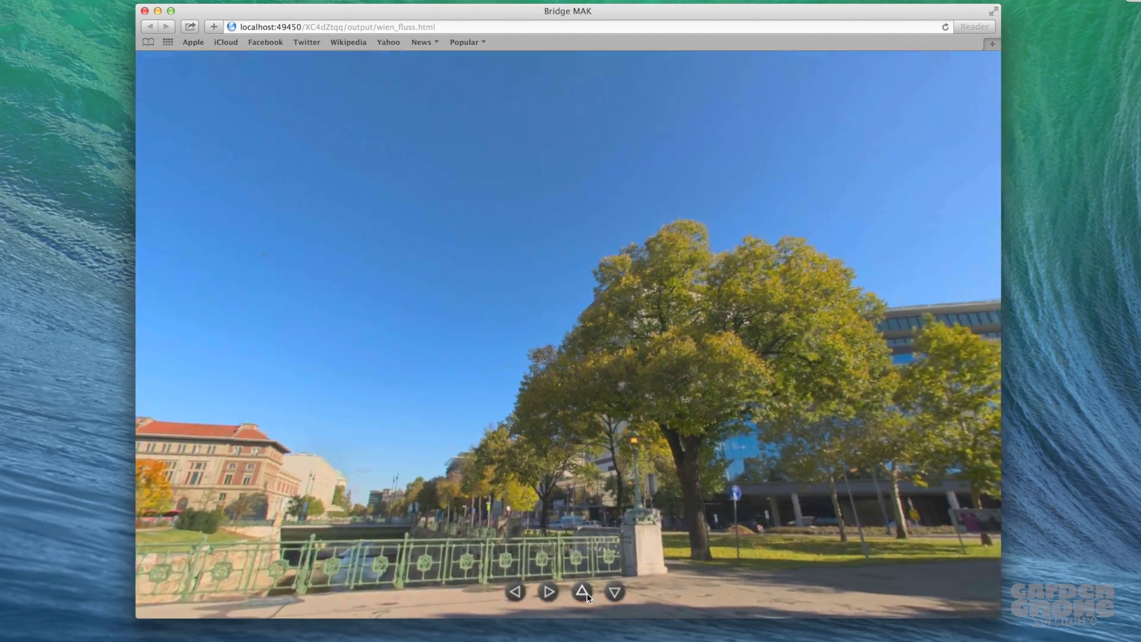